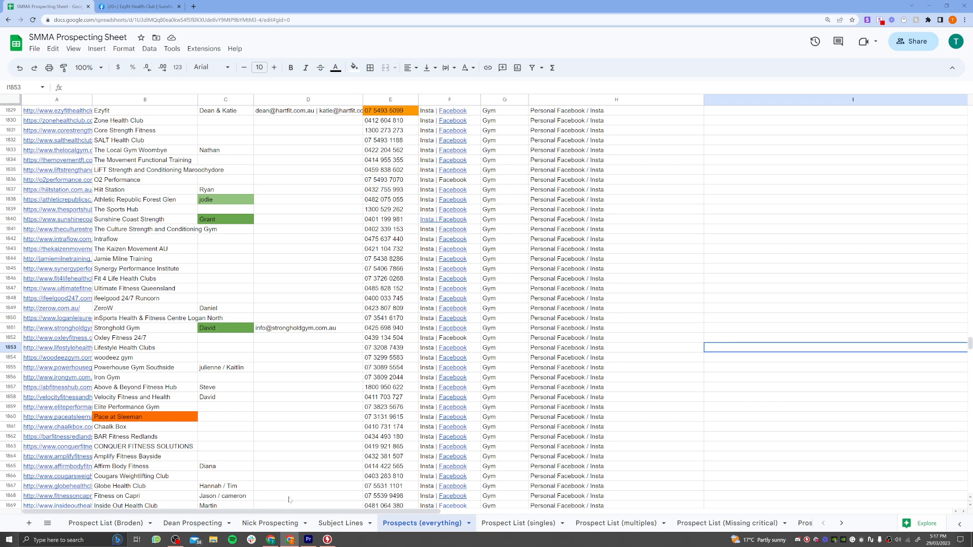
Look over the highlighted offer in the Email scripts document and the SMMA Prospecting Sheet, and bring up Macro Recorder.
left_click(271, 539)
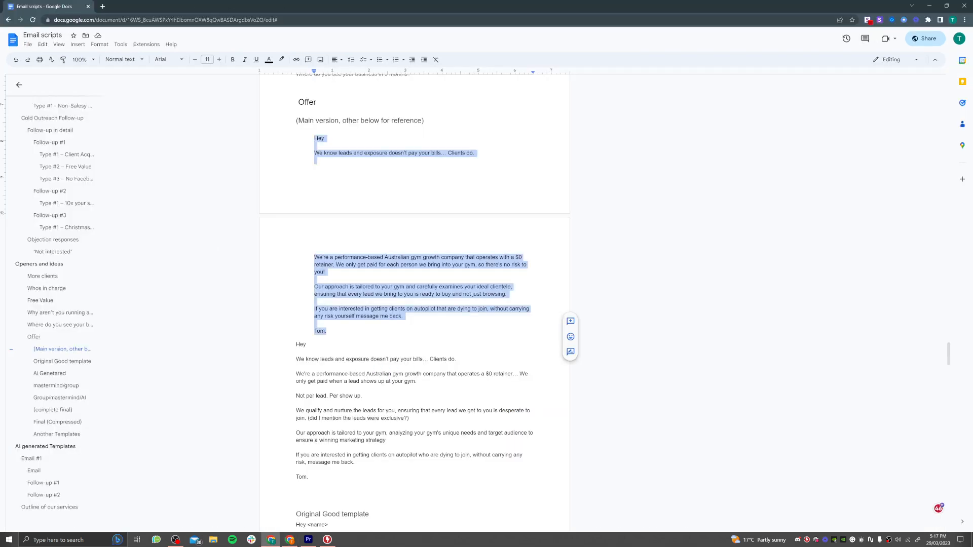
left_click(290, 539)
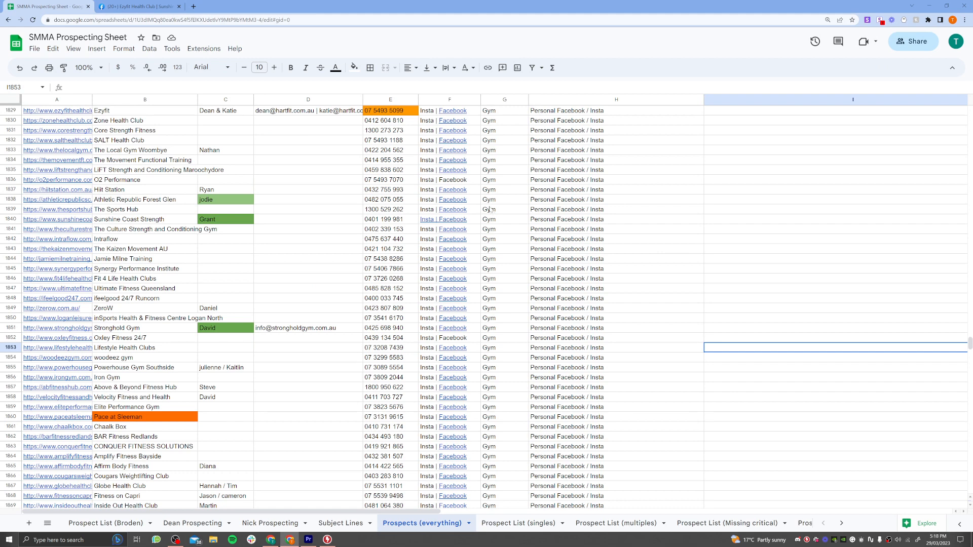
left_click(328, 540)
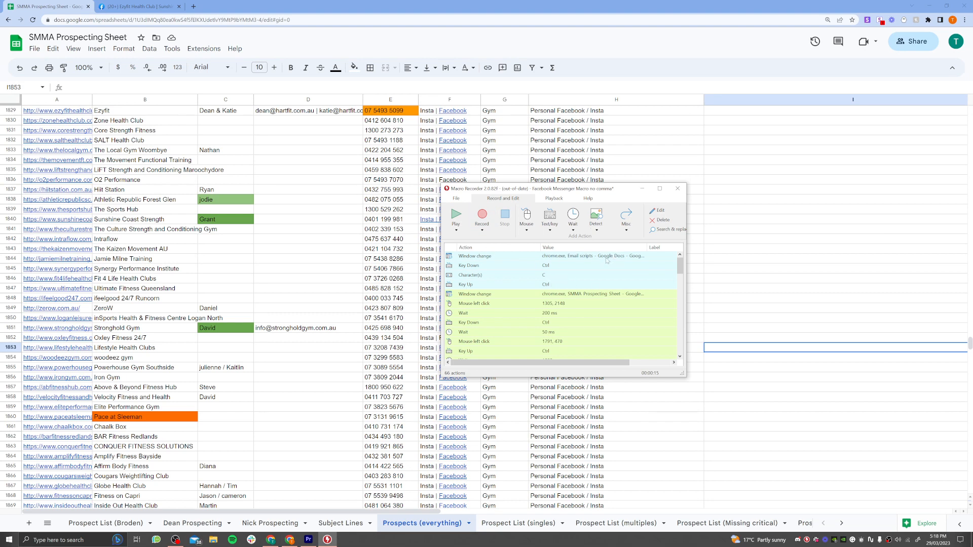
Inspect the settings of the macro's first two window-change actions against the Email scripts and SMMA Prospecting Sheet windows.
double_click(564, 257)
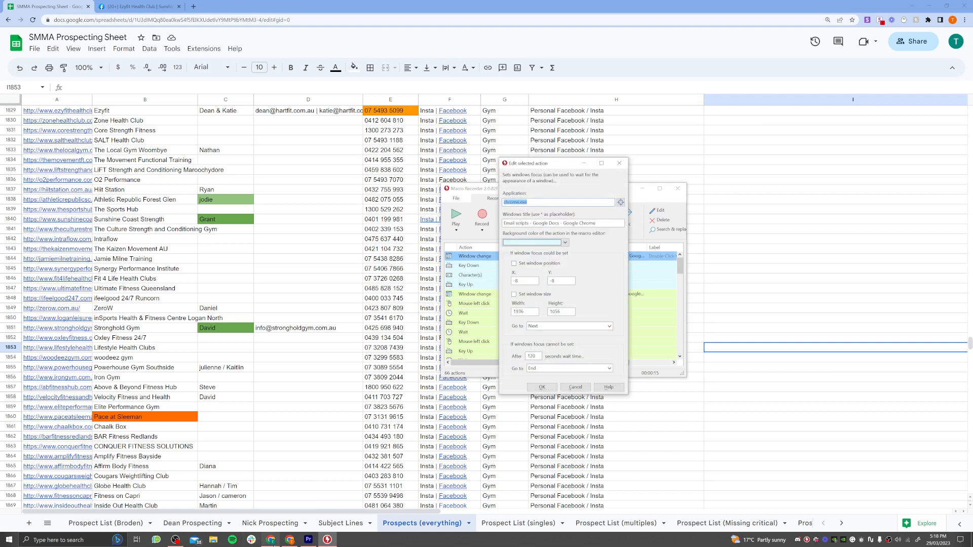
left_click(270, 540)
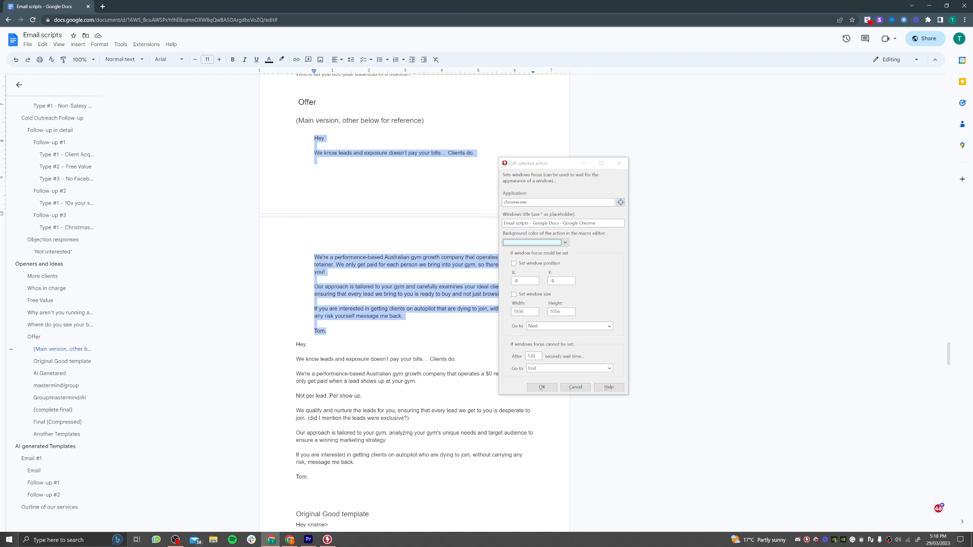
left_click(575, 387)
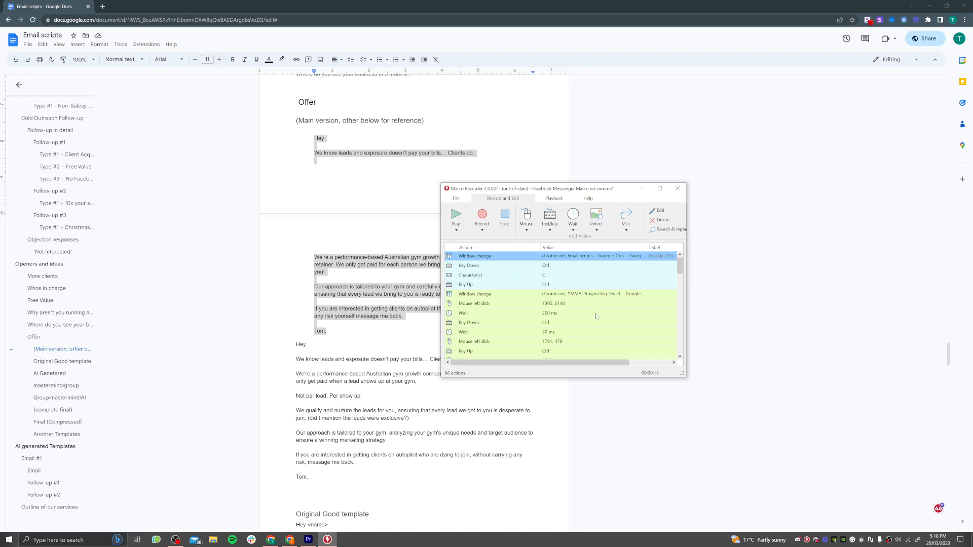
double_click(587, 296)
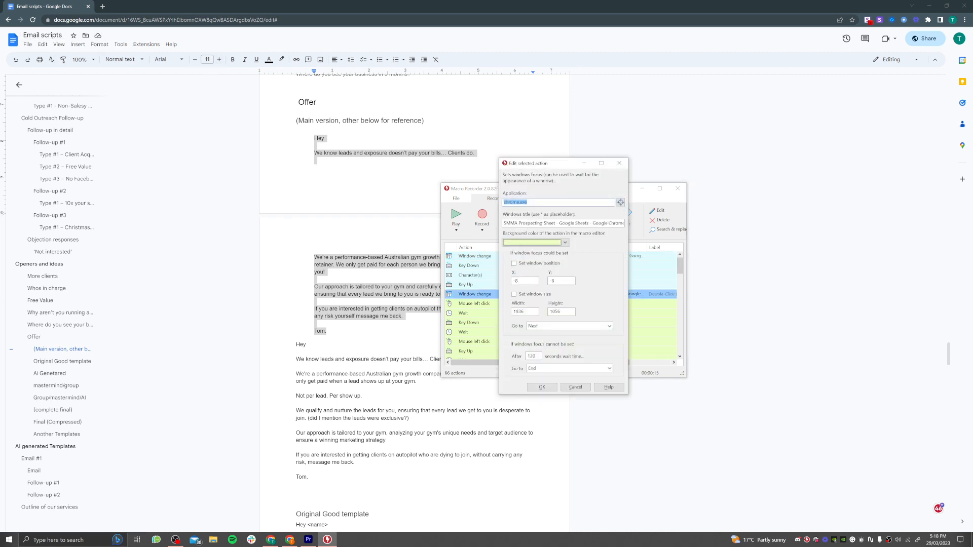
left_click(289, 540)
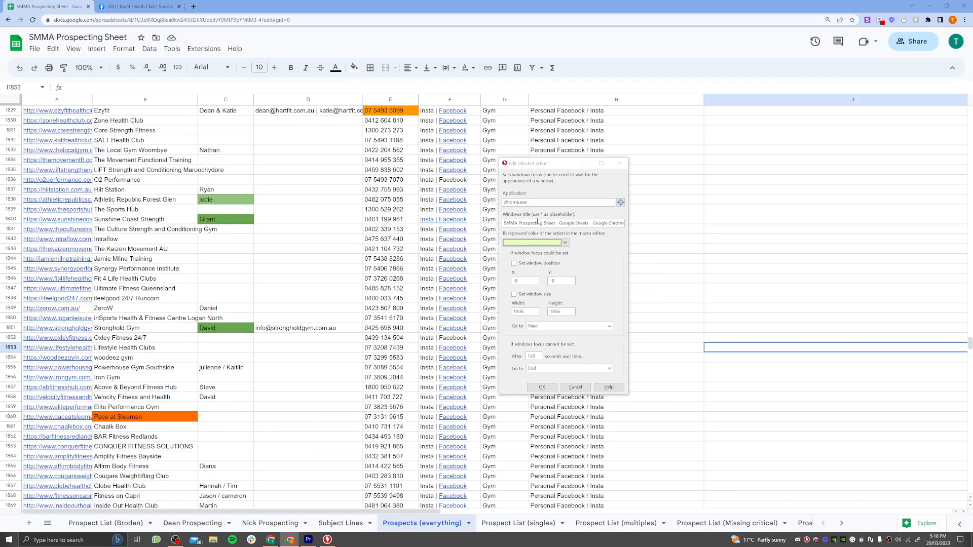
left_click(575, 387)
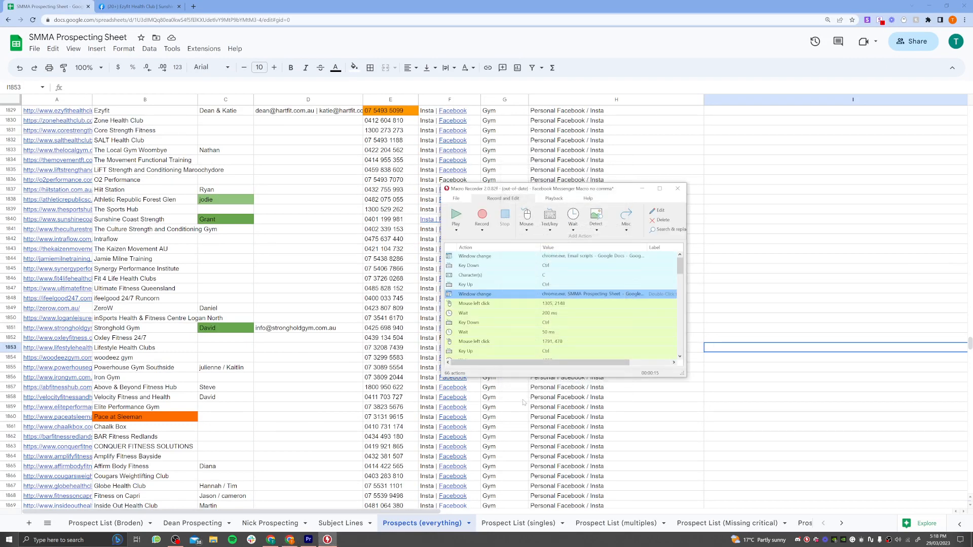
Set the position of the macro's first mouse left click to 1794, 442, on the Facebook cell in the Ezyfit row.
left_click(557, 304)
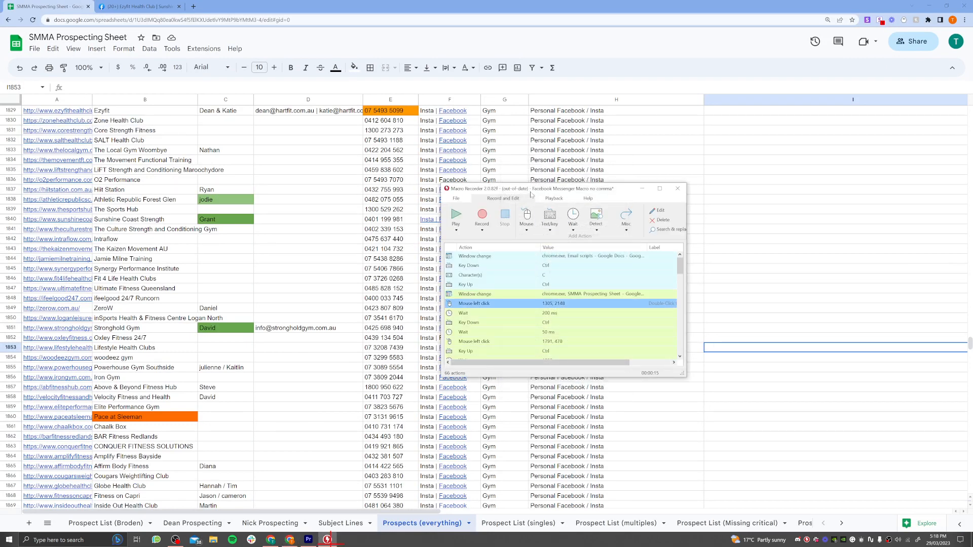
left_click_drag(530, 194, 503, 253)
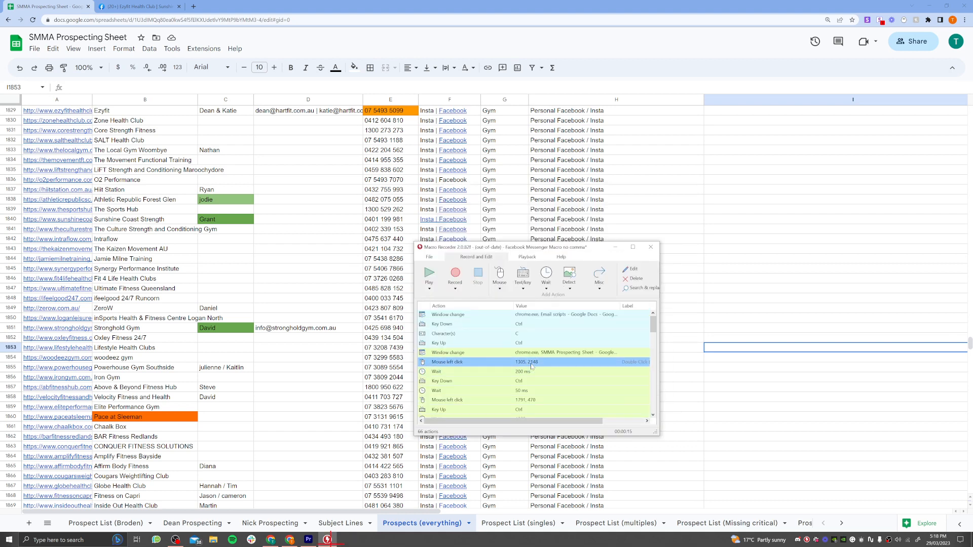
double_click(532, 366)
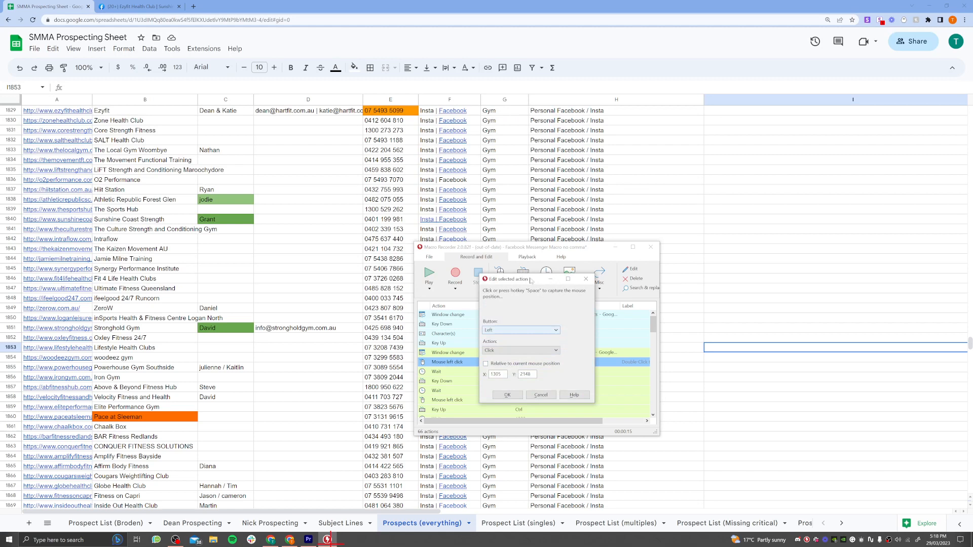
left_click(442, 115)
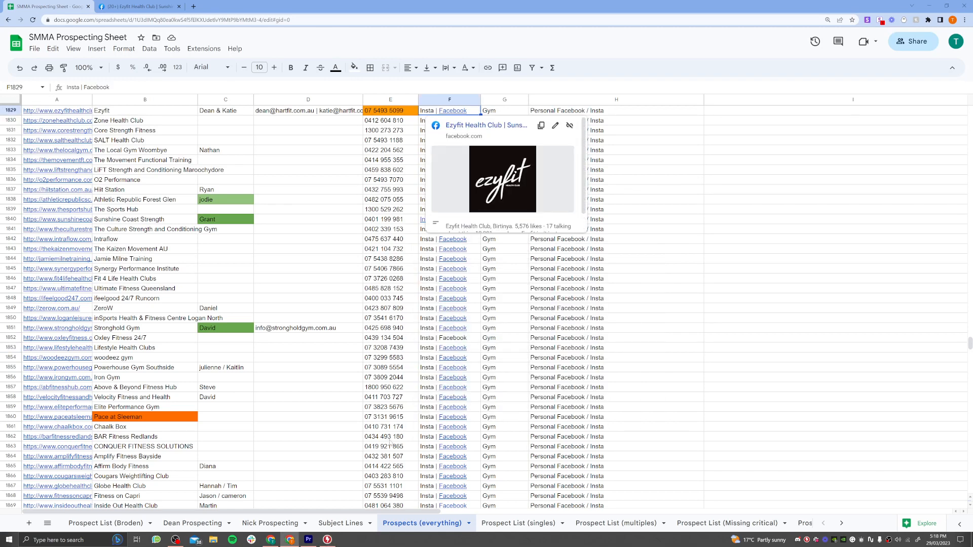
key("alt+Tab")
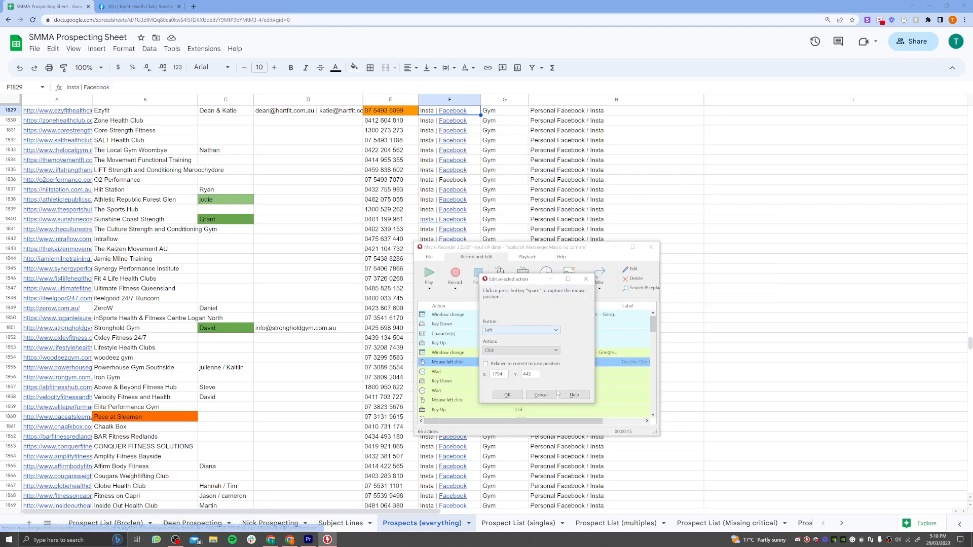
left_click(505, 397)
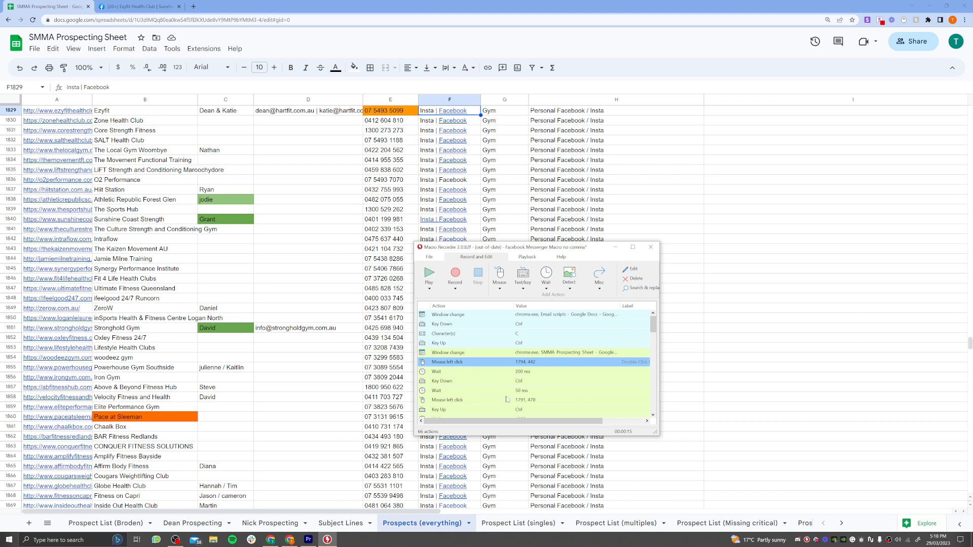
Check the screen targets of the macro's first two left-click actions against the Facebook cell in the Ezyfit row.
left_click(517, 373)
left_click(517, 365)
mouse_move(447, 117)
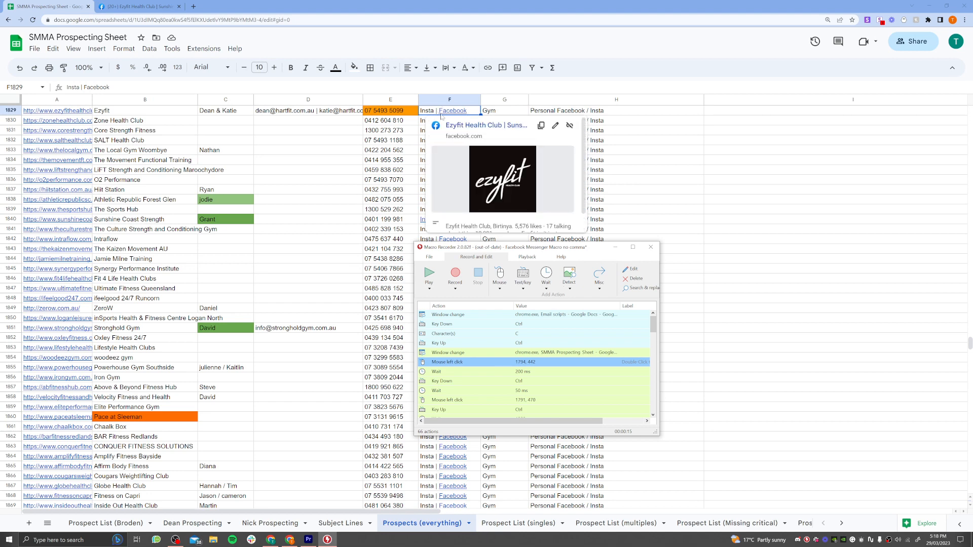
left_click(525, 400)
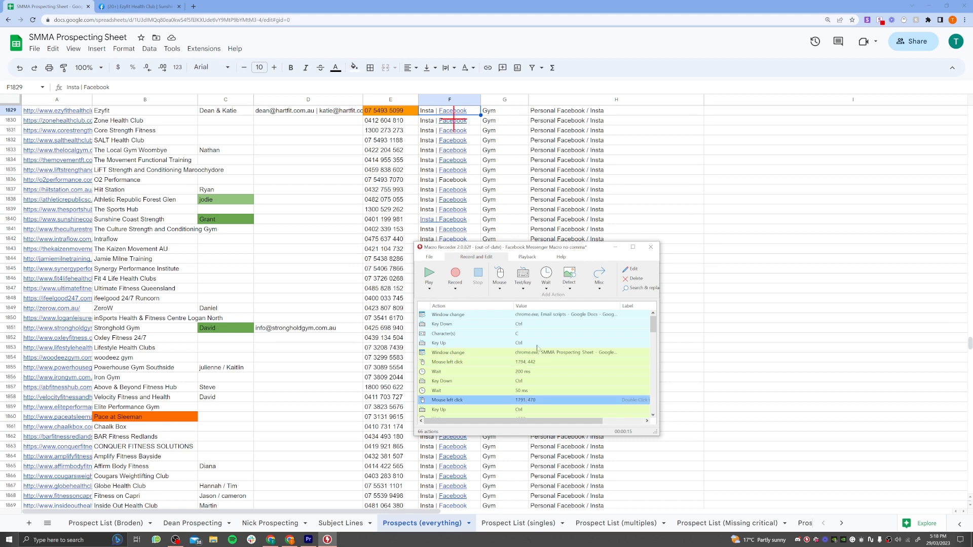
left_click(532, 366)
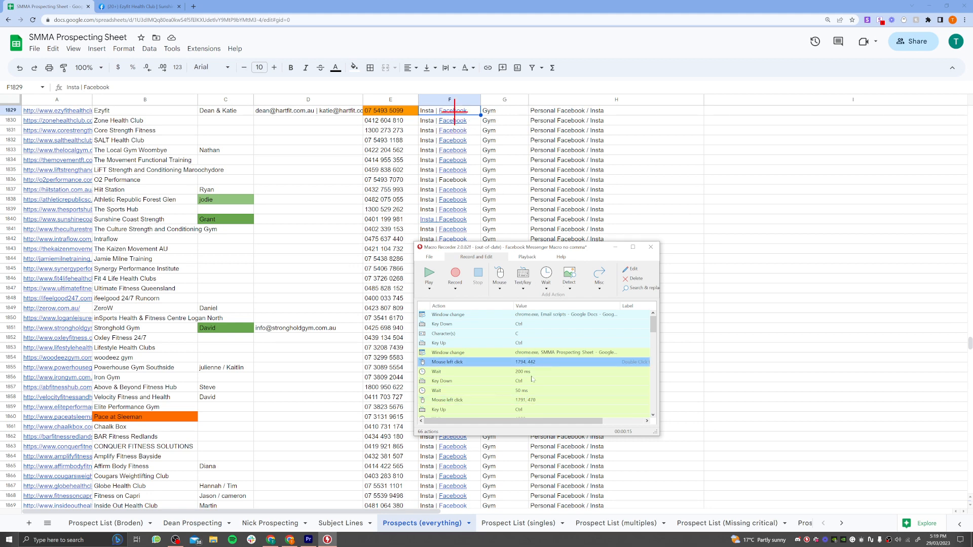
left_click(472, 110)
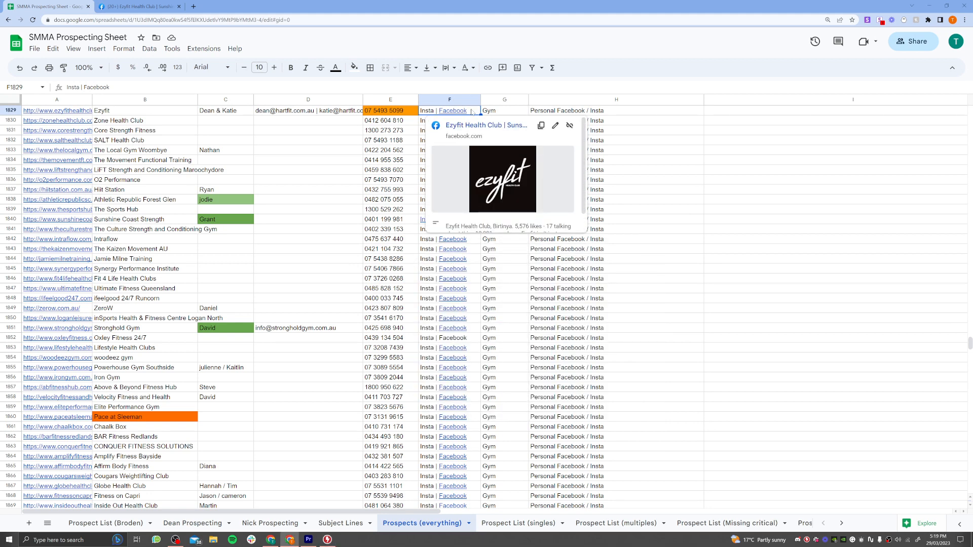
key("alt+Tab")
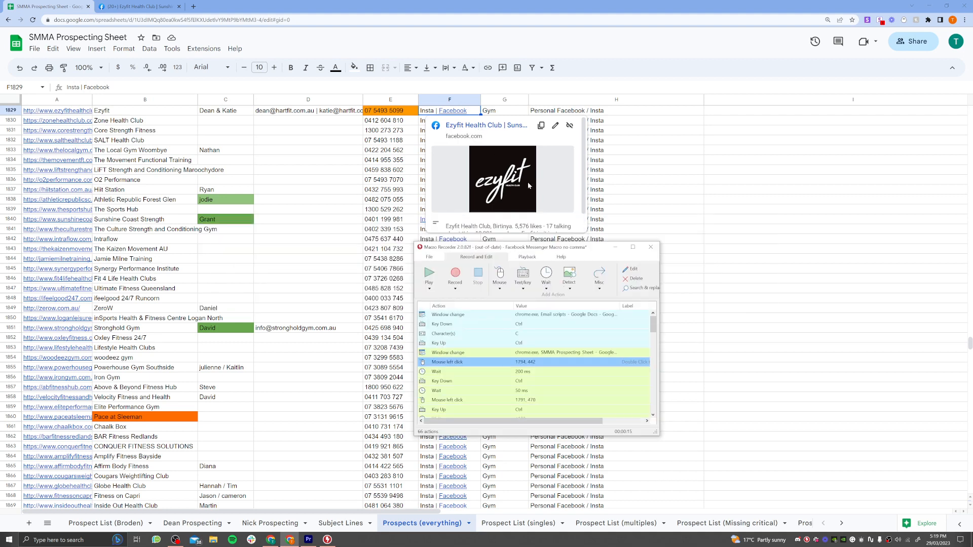
Check the target of the macro's left click at 472, 21 and show the Ezyfit Health Club Facebook page behind Macro Recorder.
scroll(530, 400, "down", 1)
scroll(543, 375, "down", 1)
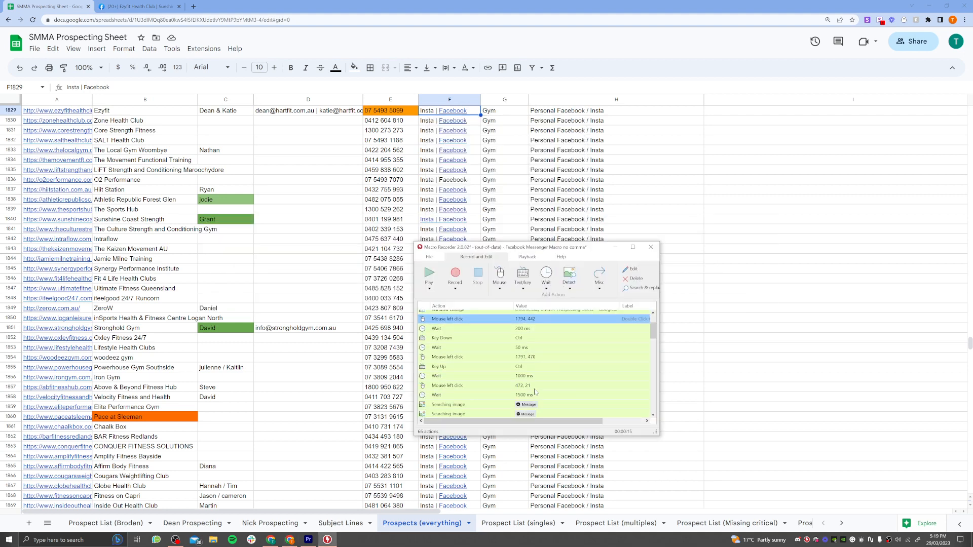
left_click(527, 387)
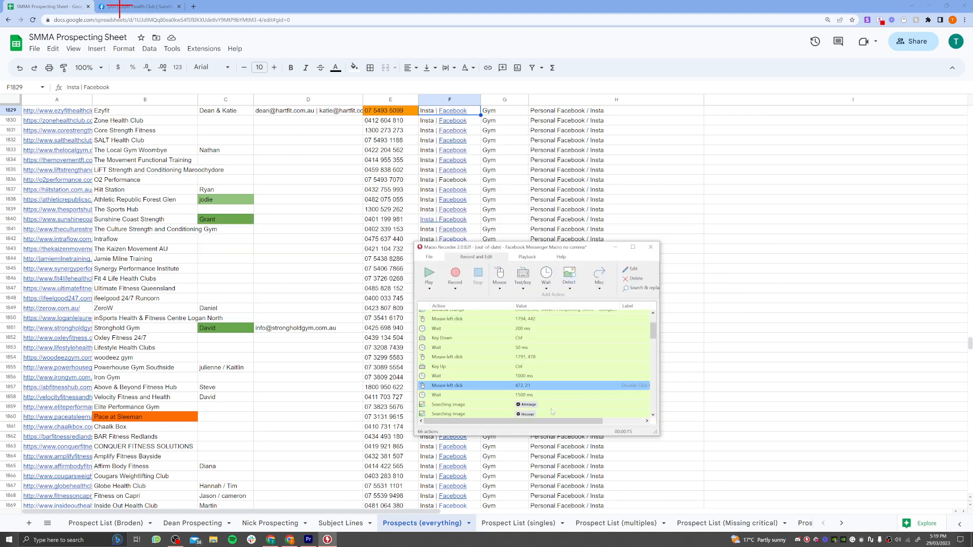
left_click(135, 6)
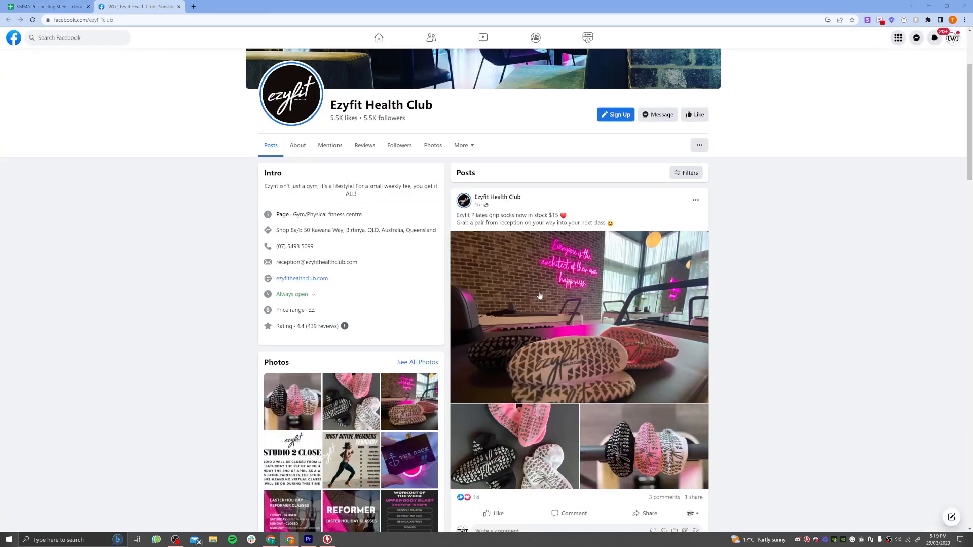
key("alt+Tab")
Examine the macro's searching-image actions for the Message button and the detection settings of the first one.
scroll(571, 371, "down", 2)
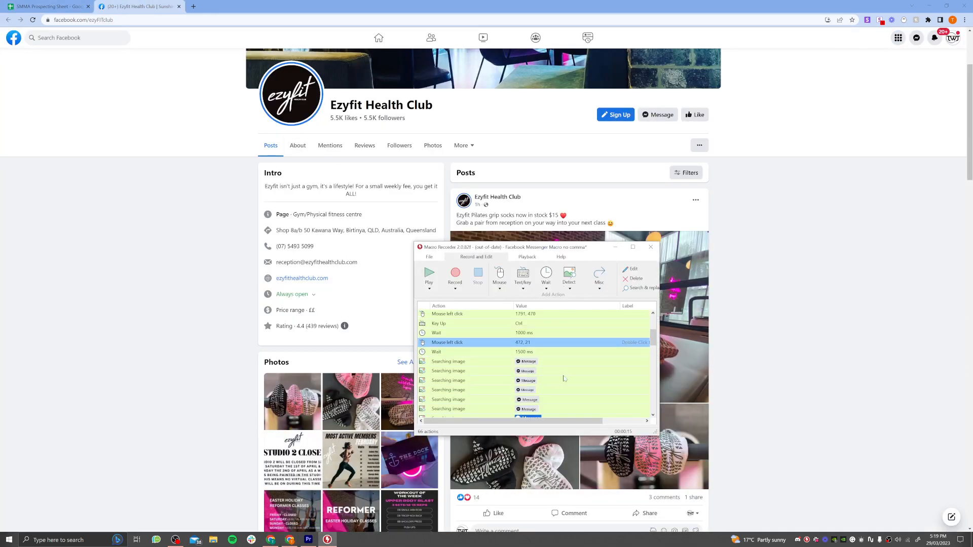
scroll(577, 359, "down", 1)
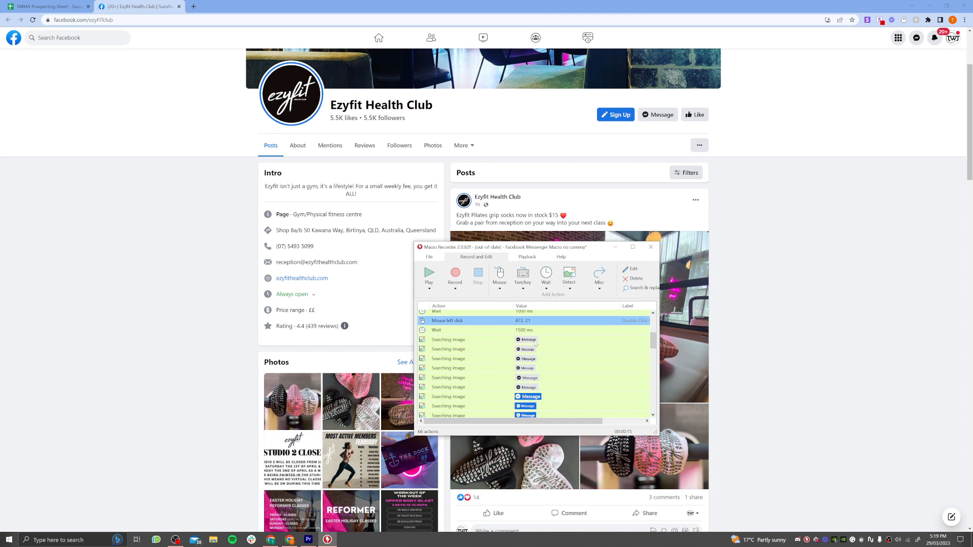
scroll(554, 403, "down", 1)
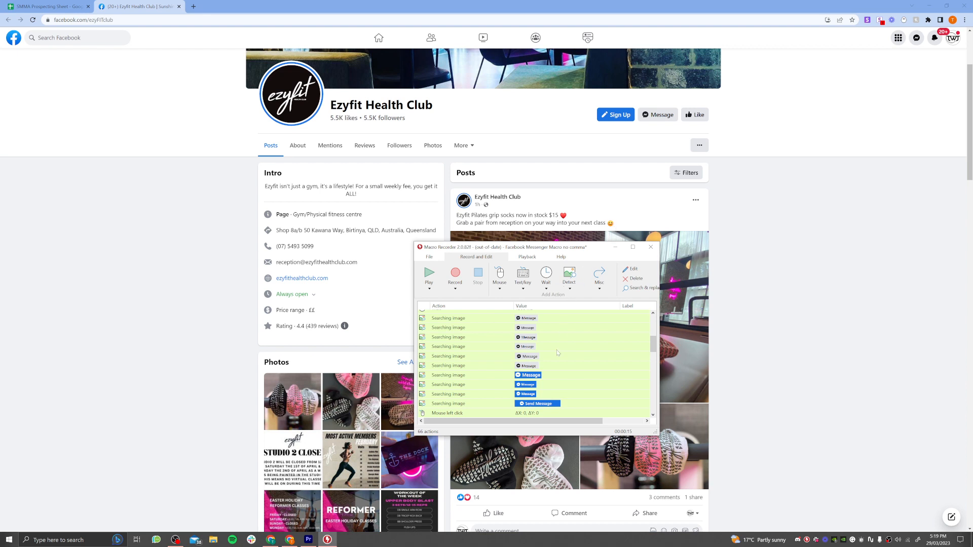
scroll(557, 350, "up", 1)
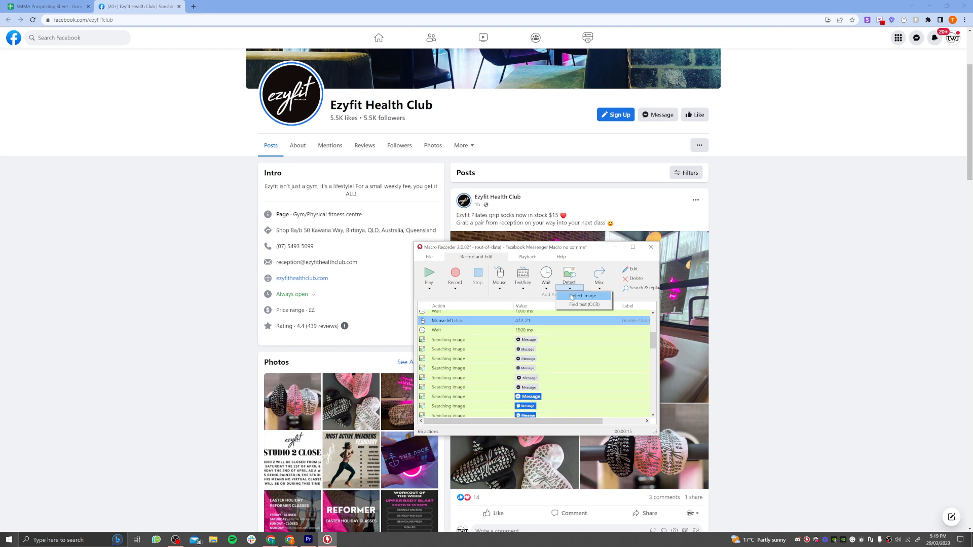
left_click(547, 341)
double_click(546, 341)
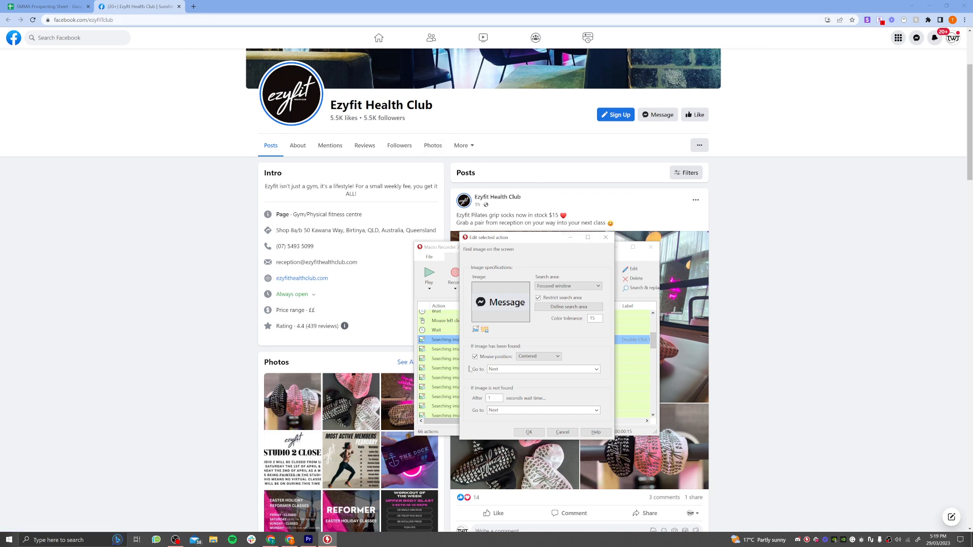
left_click(562, 432)
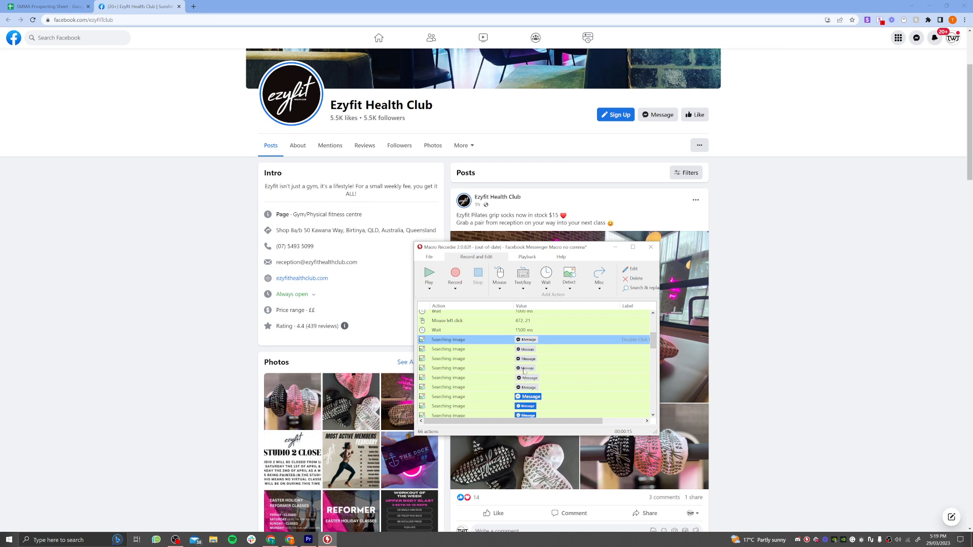
Open the Ezyfit Health Club message chat and check the macro's left click at 3467, 2065 against its message field.
scroll(522, 398, "down", 3)
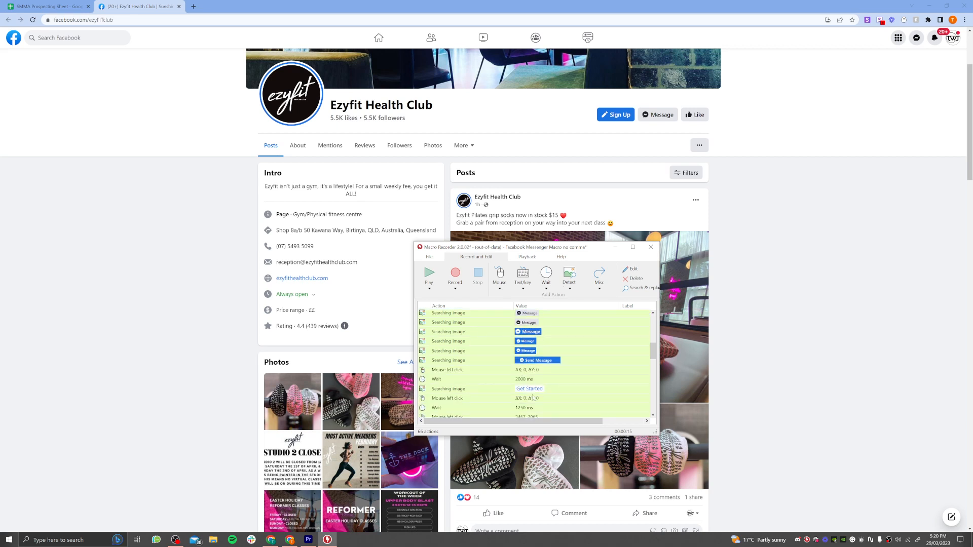
left_click(543, 370)
scroll(527, 378, "down", 1)
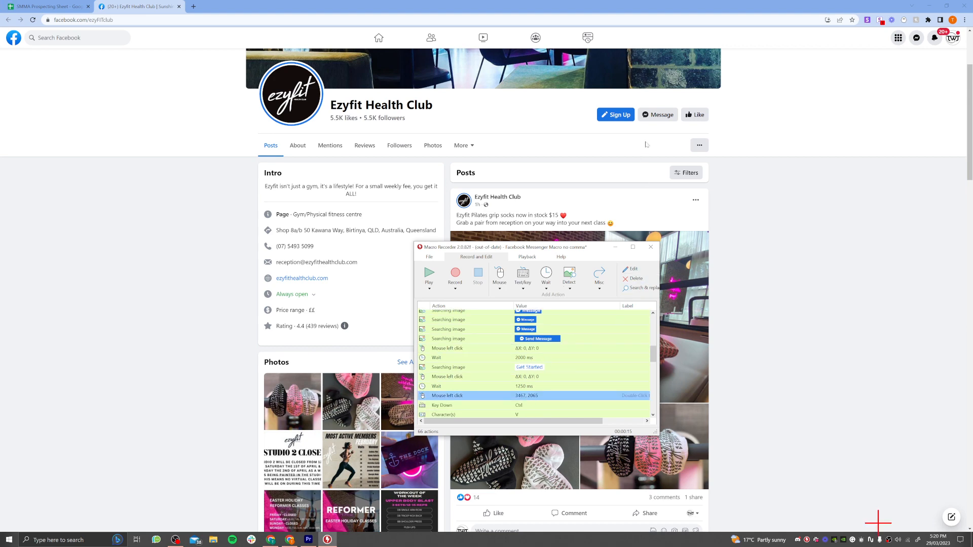
left_click(658, 115)
left_click(327, 540)
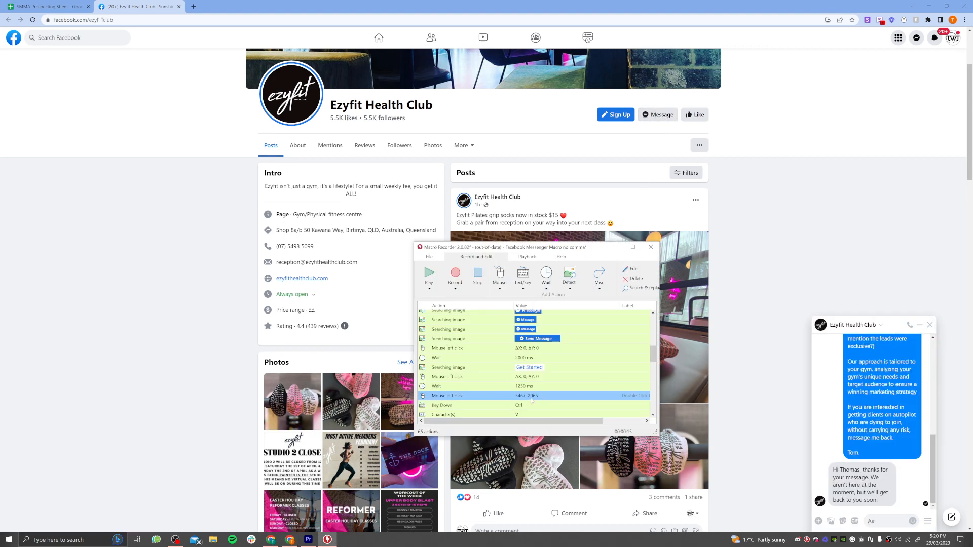
left_click(566, 395)
scroll(516, 393, "down", 2)
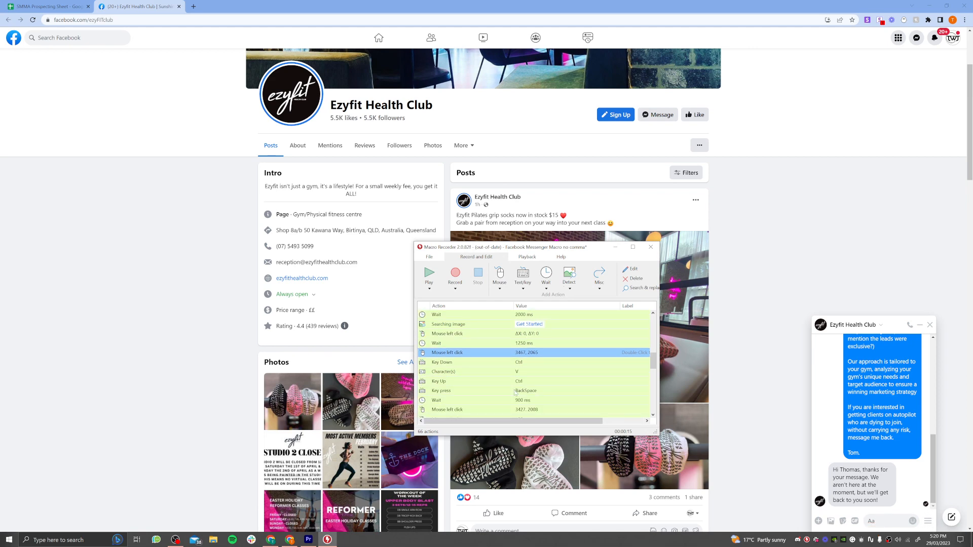
Paste the copied offer message into the Ezyfit Health Club chat's message field and switch back to Macro Recorder.
left_click(884, 523)
key("ctrl+v")
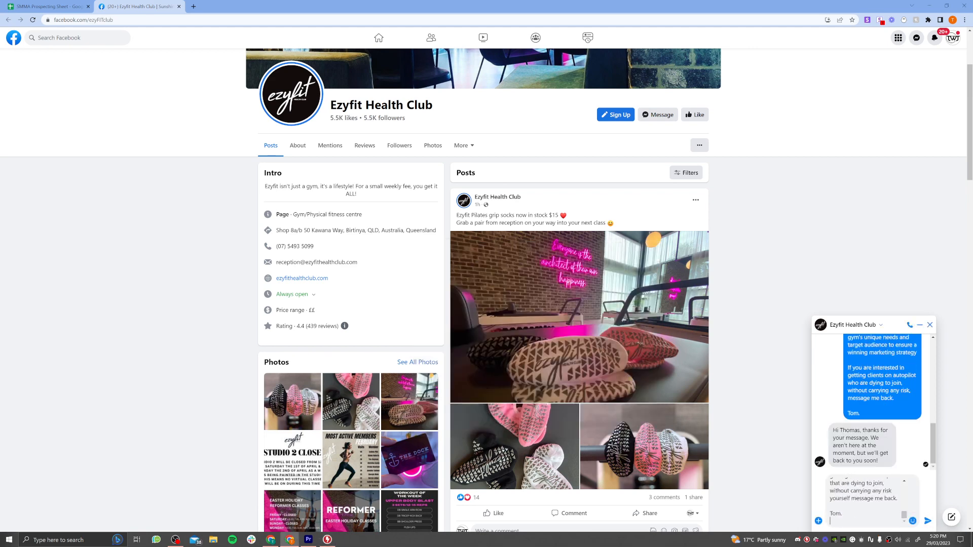
key("alt+Tab")
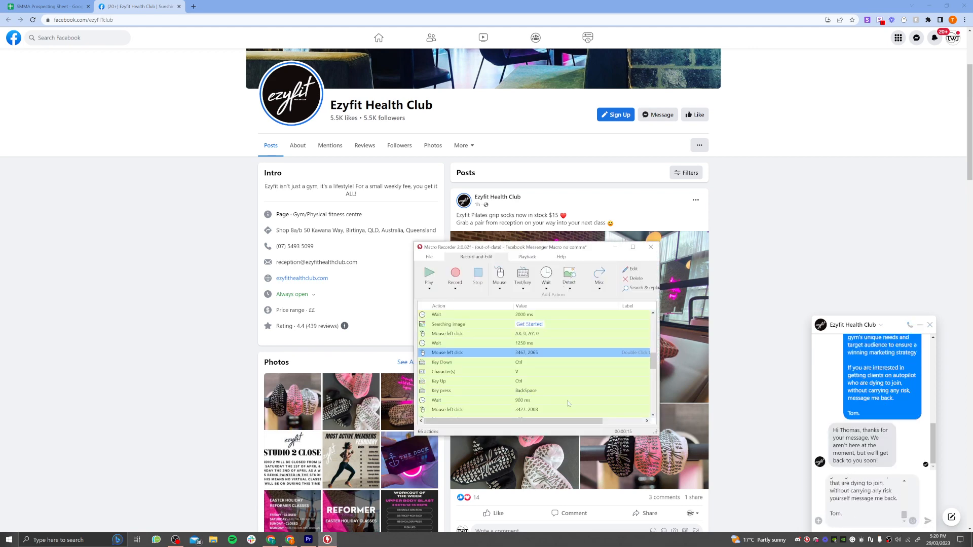
Remove the trailing empty line from the offer message in the Ezyfit Health Club chat and return to Macro Recorder.
key("alt+Tab")
key("BackSpace")
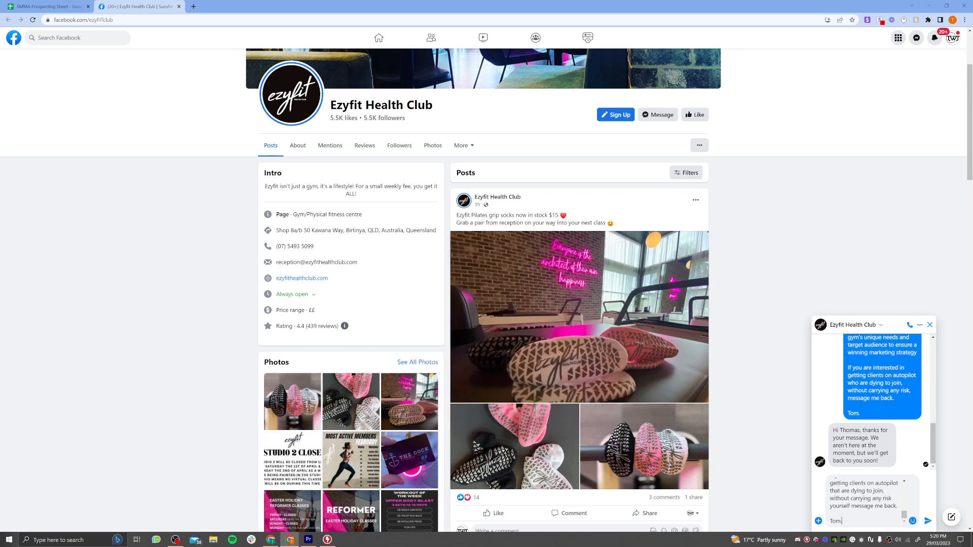
key("alt+Tab")
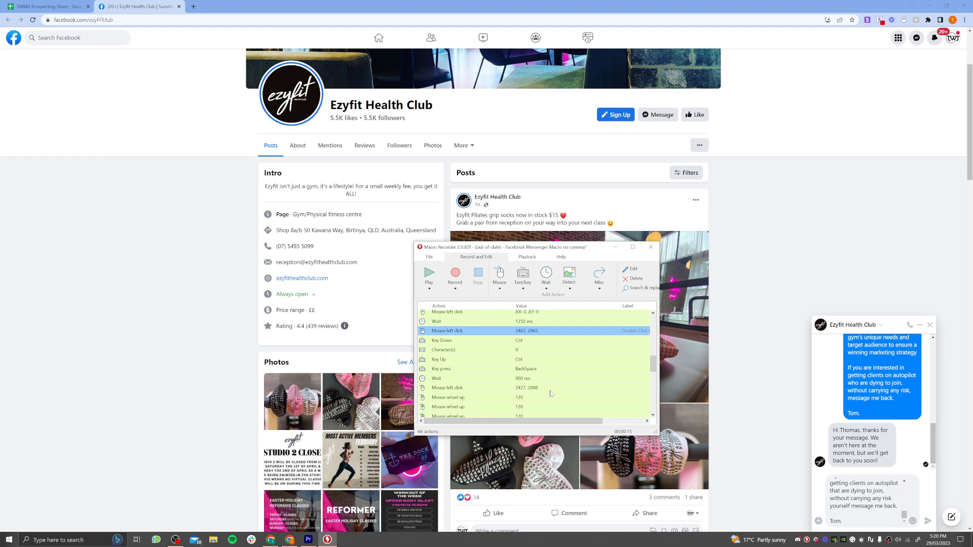
Check the macro's left click at 3427, 2008 against the message field in the Ezyfit Health Club chat.
scroll(550, 392, "down", 1)
left_click(541, 388)
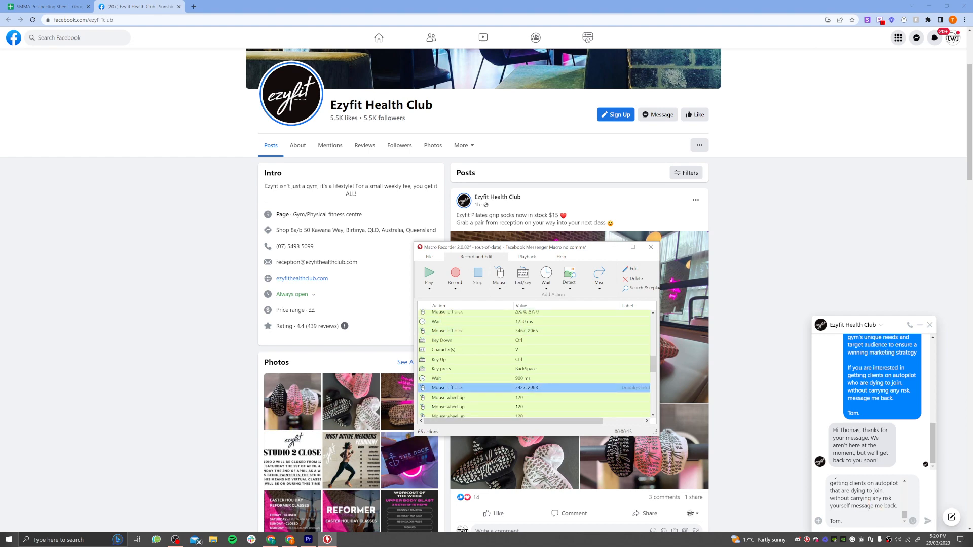
key("alt+Tab")
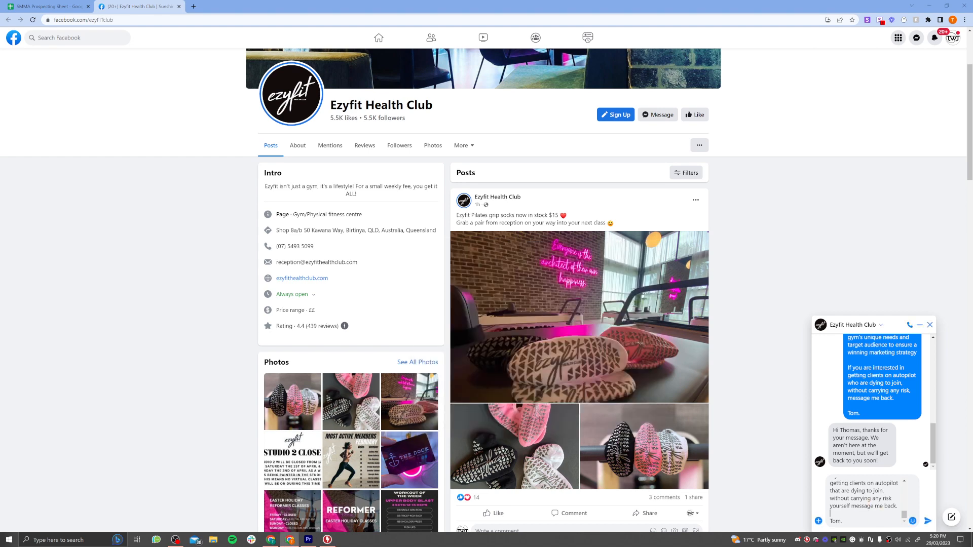
key("alt+Tab")
Review the macro's mouse wheel up actions and bring the start of the drafted chat message into view.
scroll(563, 388, "down", 1)
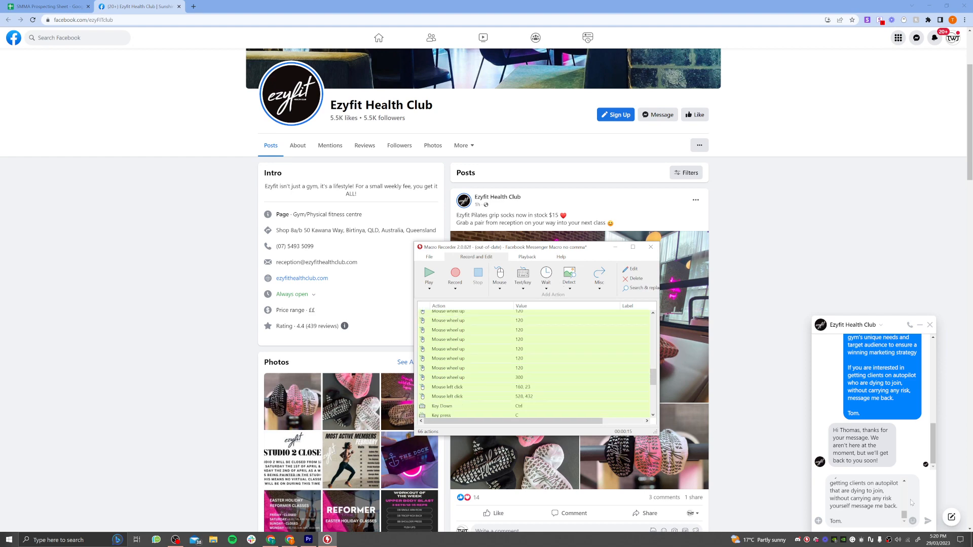
scroll(503, 381, "down", 1)
key("alt+Tab")
scroll(868, 501, "up", 6)
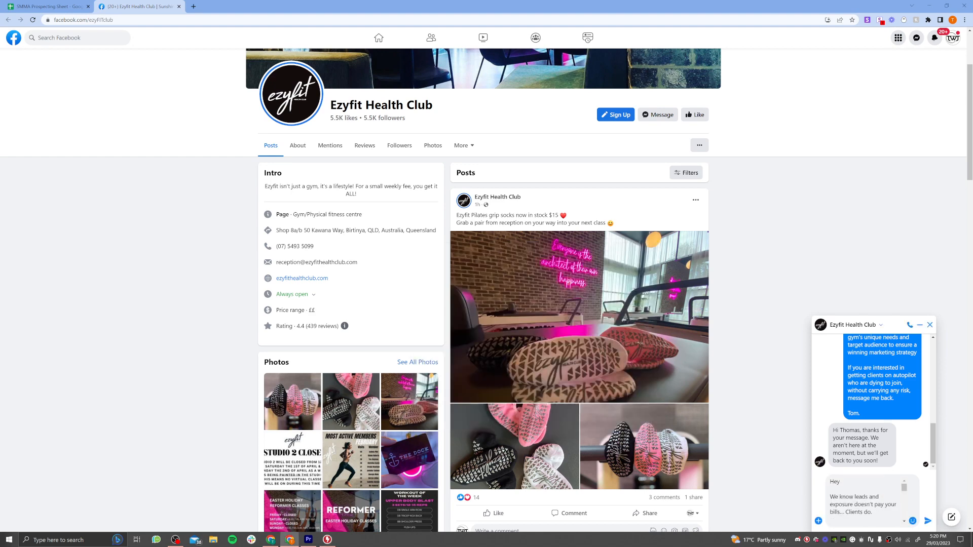
key("alt+Tab")
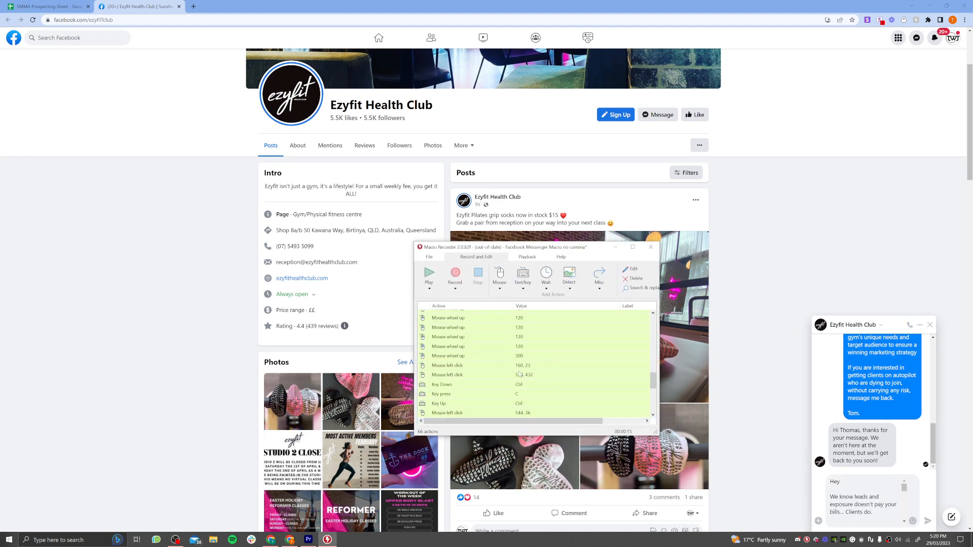
Check the macro's left clicks at 160, 23 and 528, 432 against the prospecting sheet.
left_click(522, 365)
left_click(51, 7)
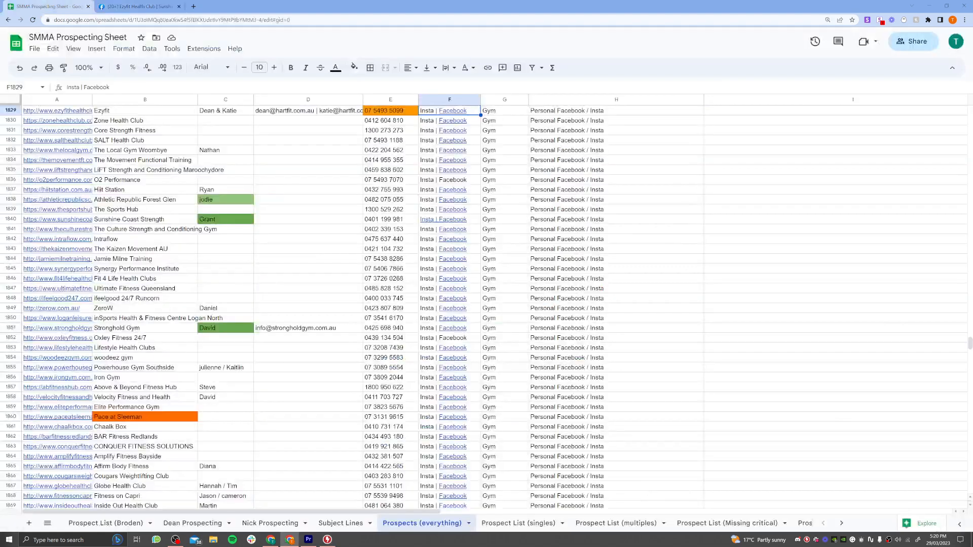
key("alt+Tab")
key("Down")
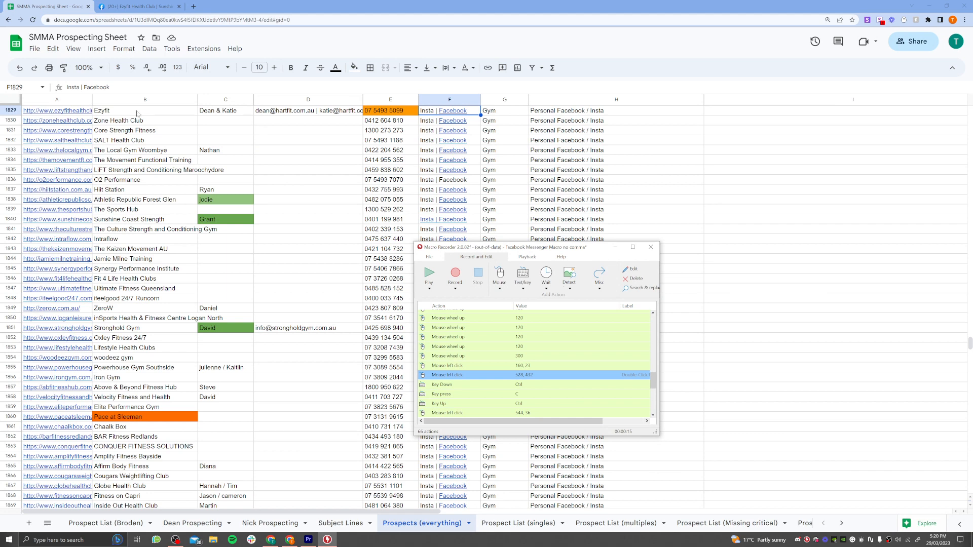
Check the macro's left click at 544, 36, the mouse move to 3315, 1903 and the click there against the Facebook page.
scroll(543, 397, "down", 2)
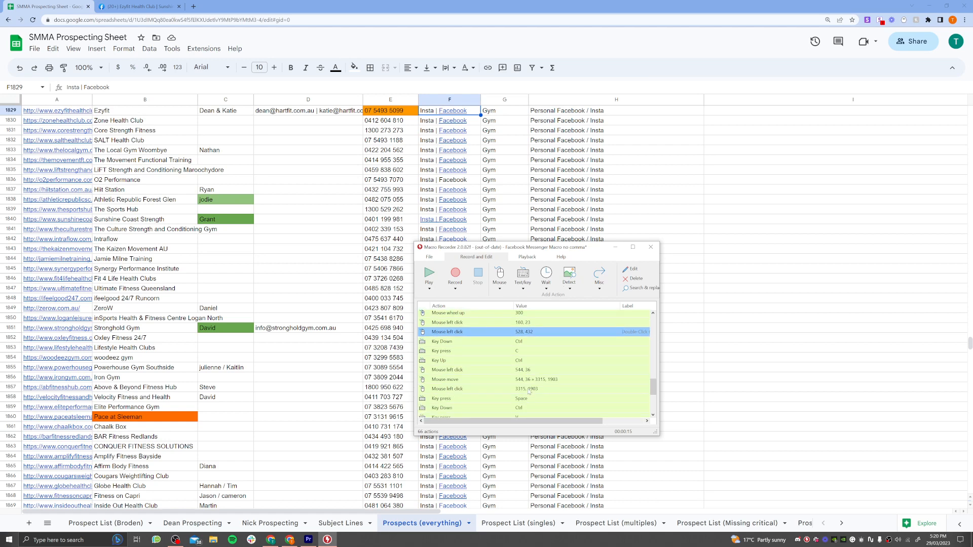
left_click(540, 371)
left_click(145, 11)
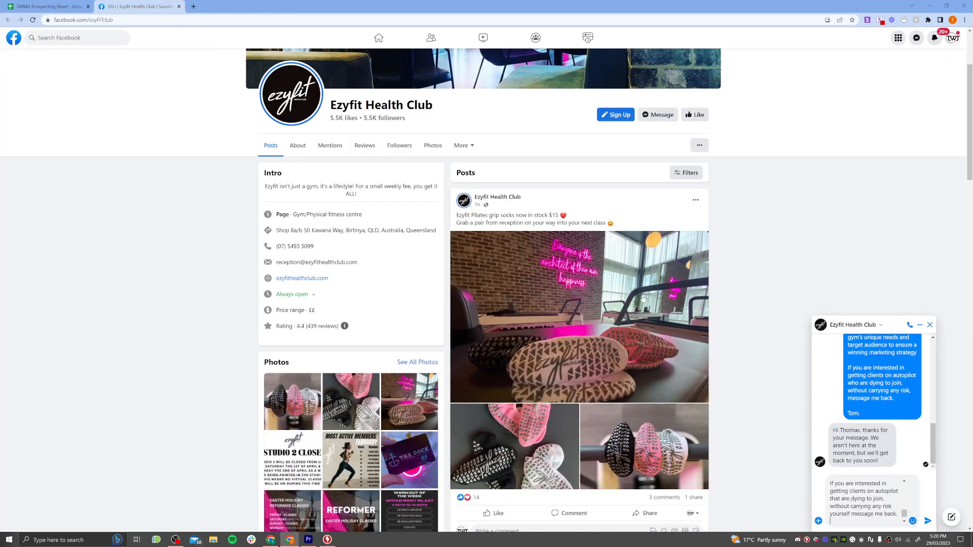
key("alt+Tab")
left_click(537, 381)
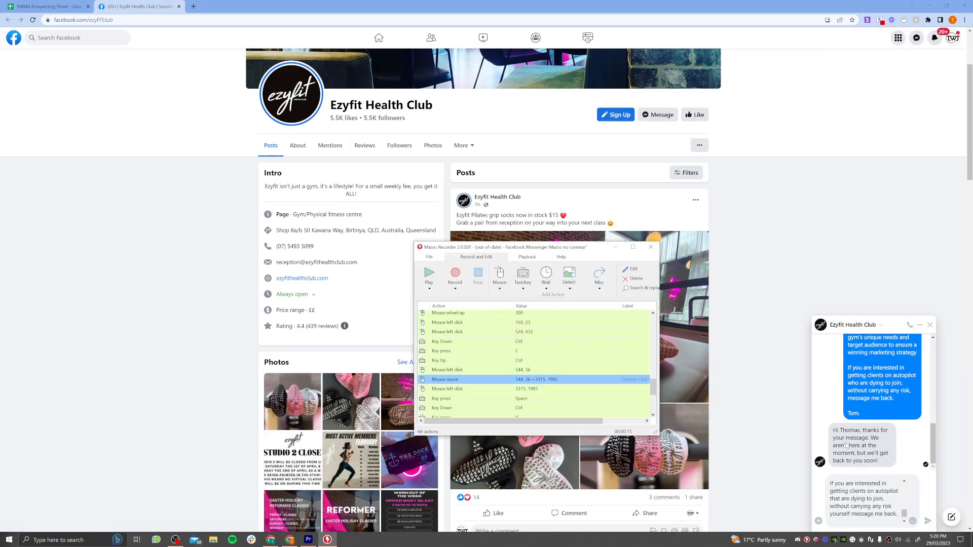
left_click(527, 390)
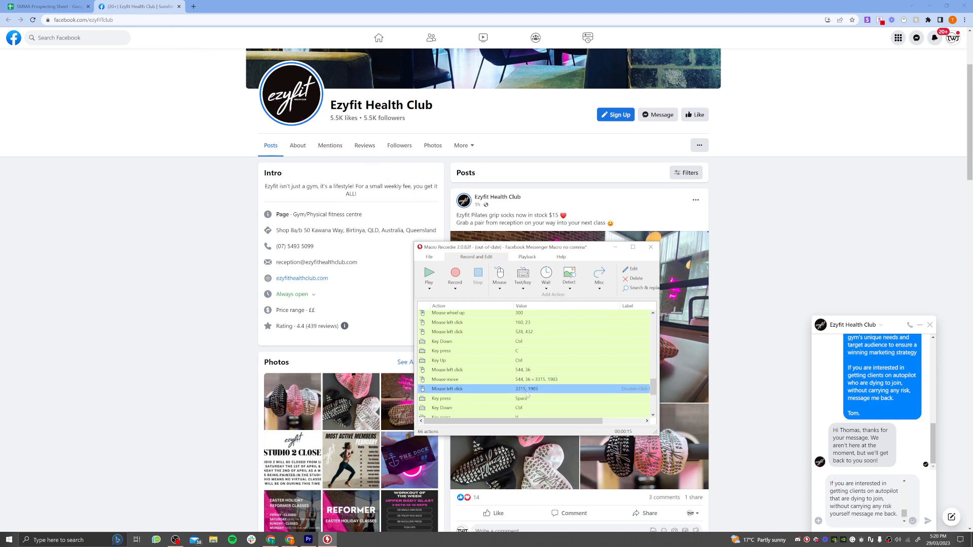
Place the text cursor right after "Hey" in the drafted chat message and return to Macro Recorder.
scroll(857, 485, "up", 6)
left_click(857, 483)
scroll(856, 483, "up", 5)
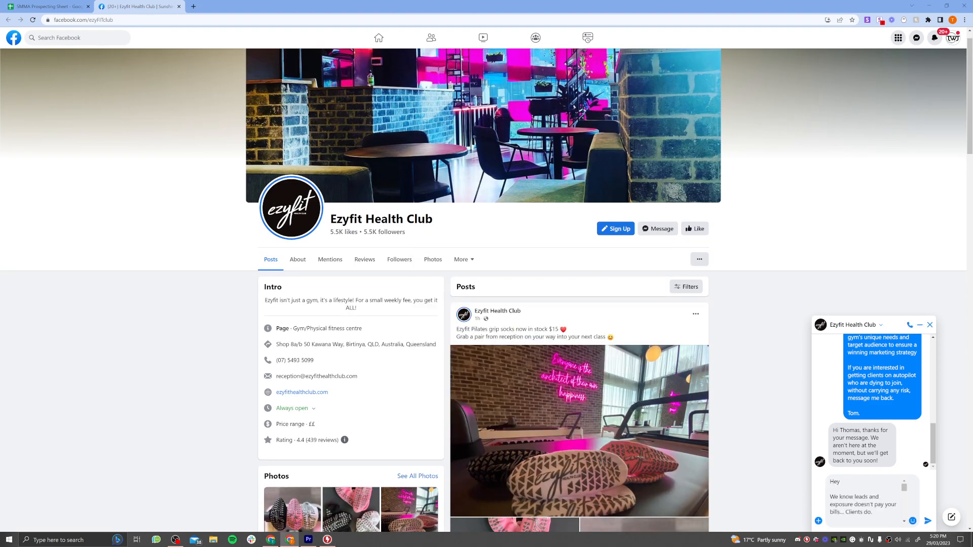
scroll(629, 427, "down", 1)
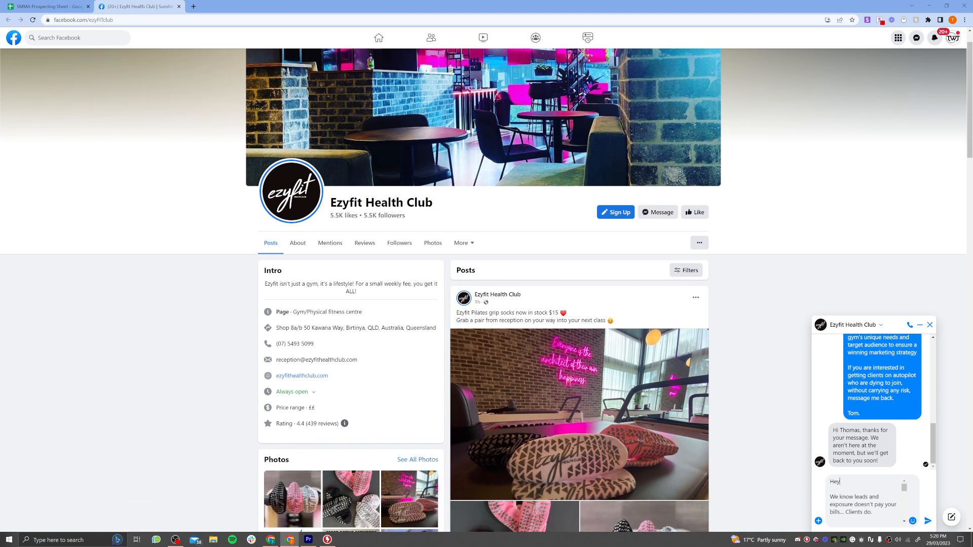
key("alt+Tab")
Examine the macro's space and paste actions and its mouse moves to 3660, 2060 and 3670, 1279.
scroll(540, 396, "down", 1)
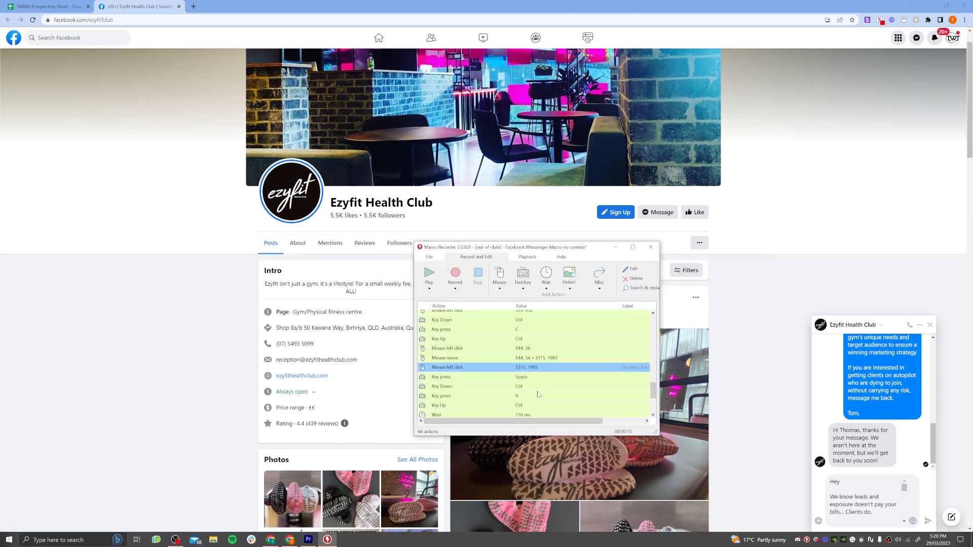
left_click(826, 478)
key("alt+Tab")
scroll(503, 373, "down", 1)
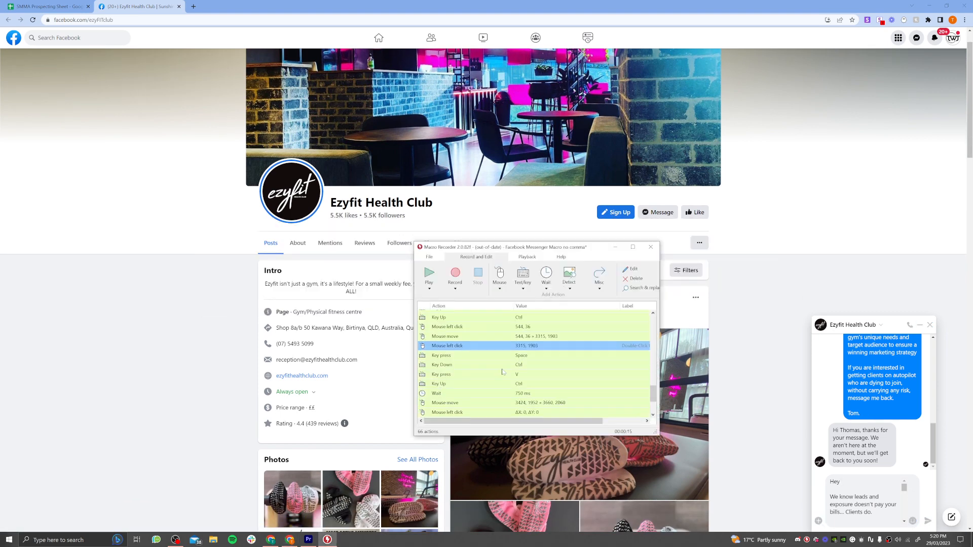
scroll(544, 393, "down", 1)
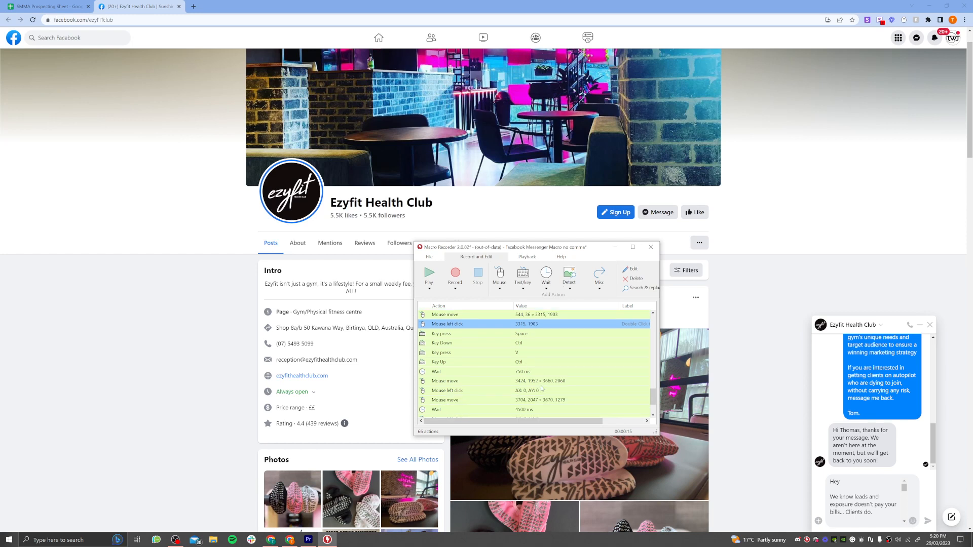
left_click(533, 383)
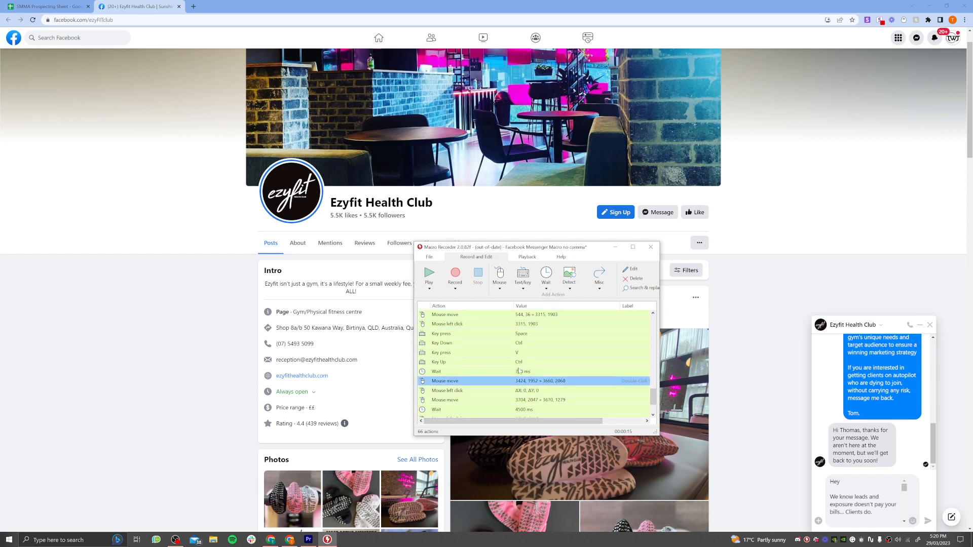
left_click(544, 400)
scroll(545, 399, "down", 1)
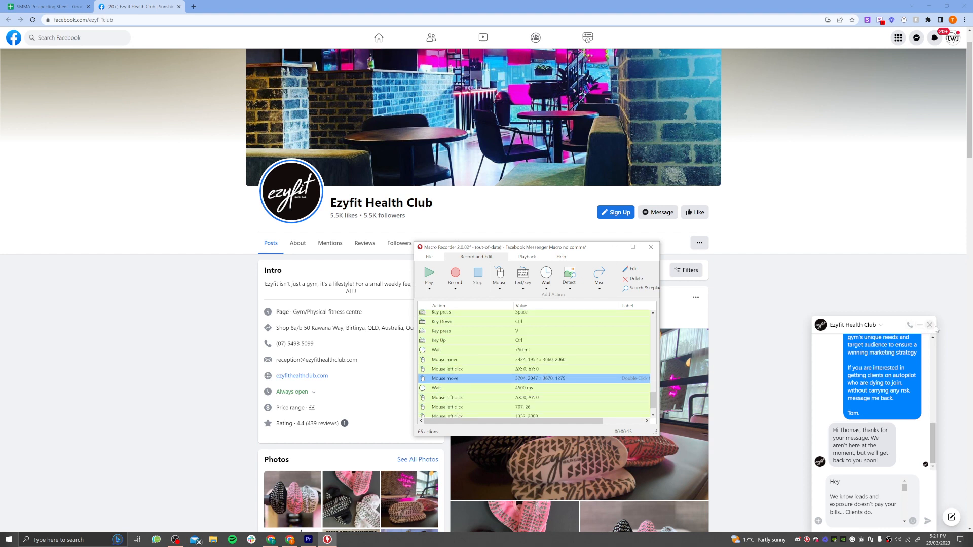
Review the macro's left clicks at 707, 26 and 1352, 2008 and show the prospecting sheet.
scroll(551, 377, "down", 1)
left_click(539, 385)
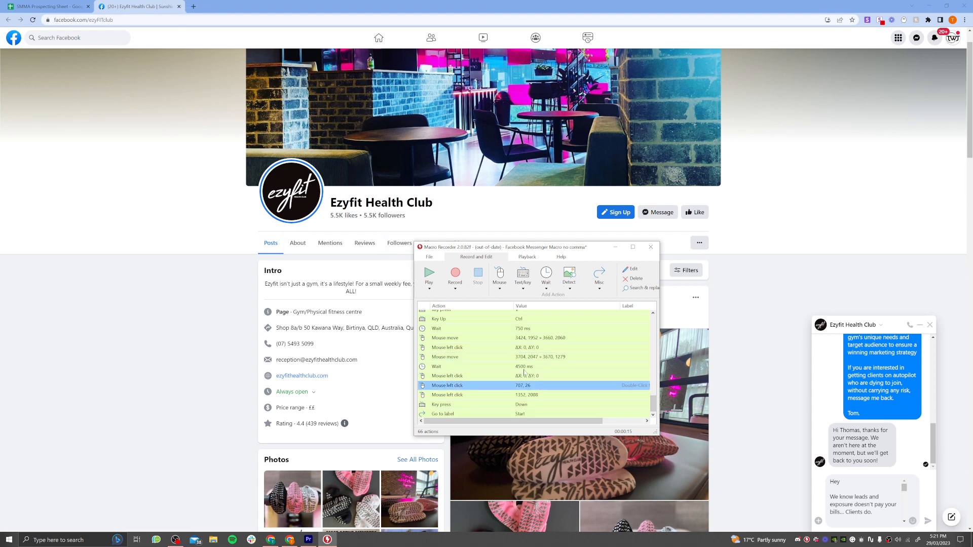
key("Down")
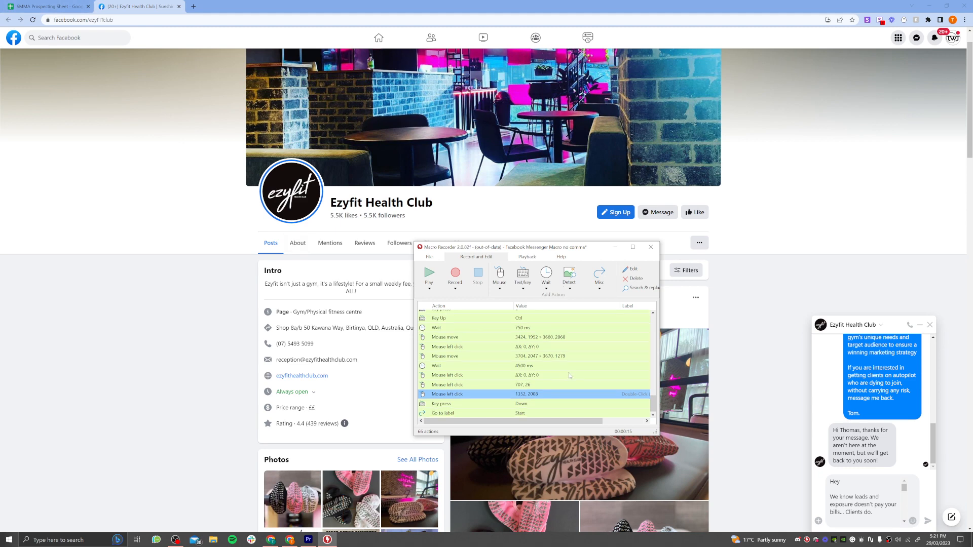
left_click(53, 6)
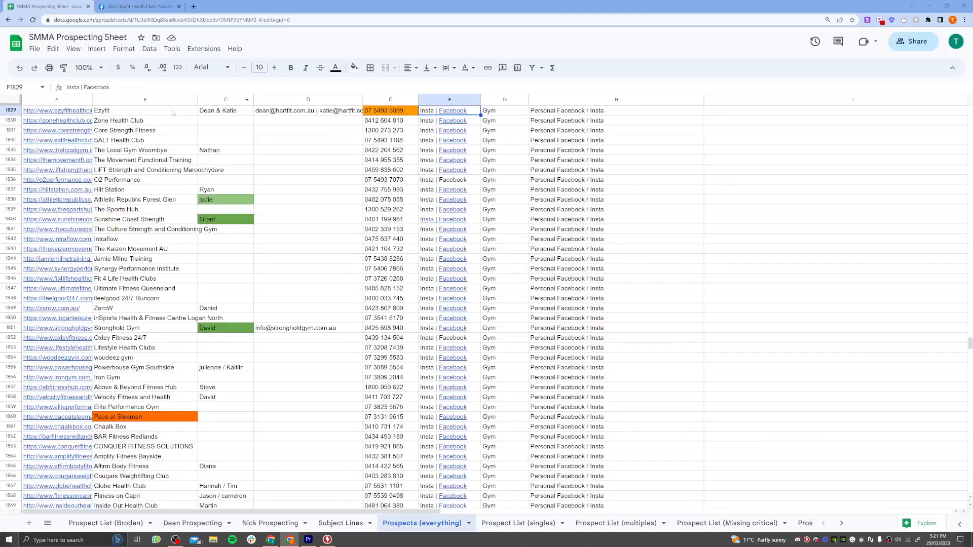
Demonstrate the left click at 1352, 2008 by selecting cell D1869 on the prospecting sheet, and move down one row.
key("alt+Tab")
left_click(503, 396)
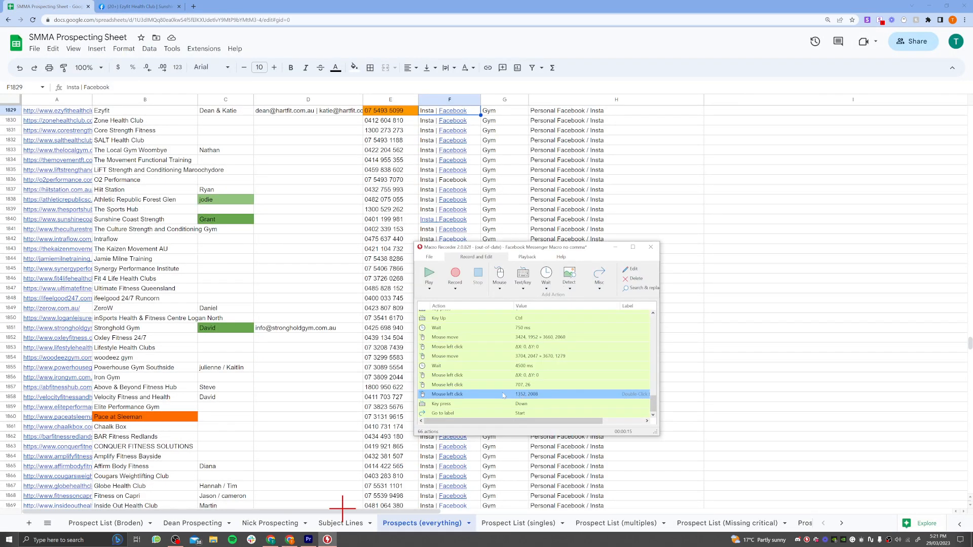
left_click(341, 509)
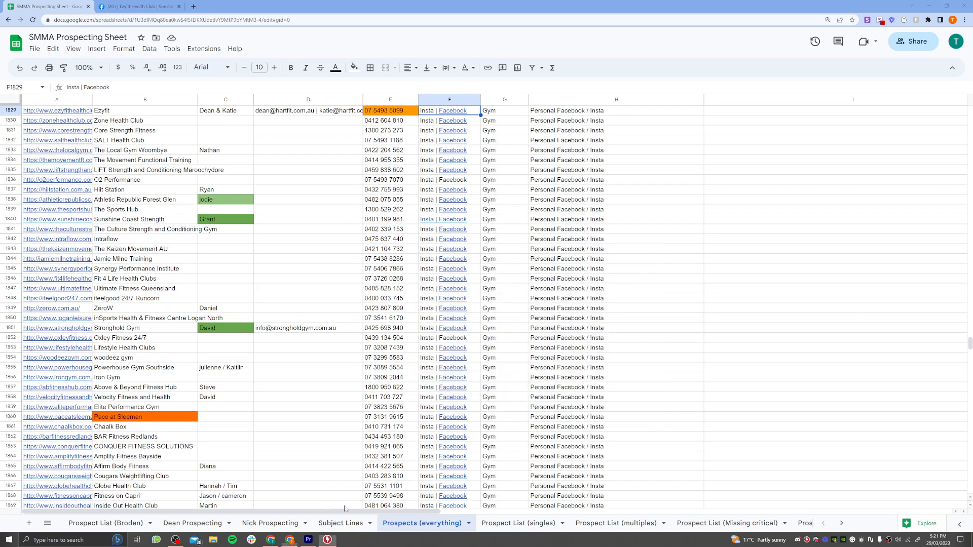
key("alt+Tab")
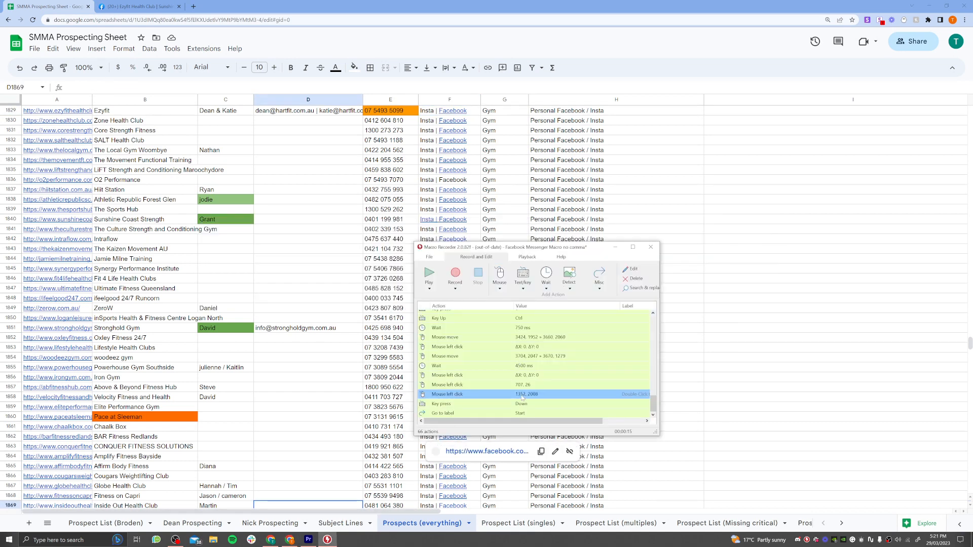
key("alt+Tab")
scroll(427, 405, "down", 1)
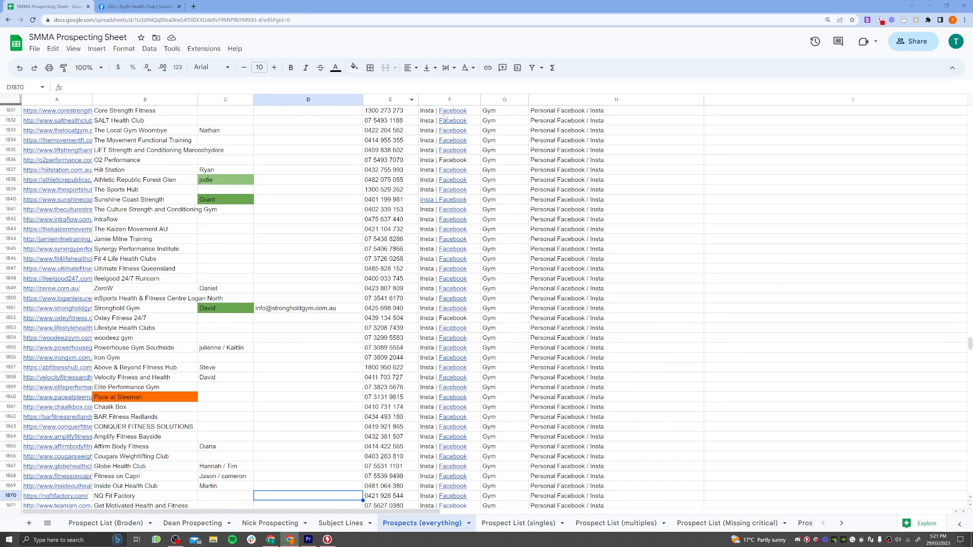
Reselect cell D1829 in the Ezyfit row and go back to the macro's early actions, around the window change.
left_click(345, 113)
key("Up")
key("Up")
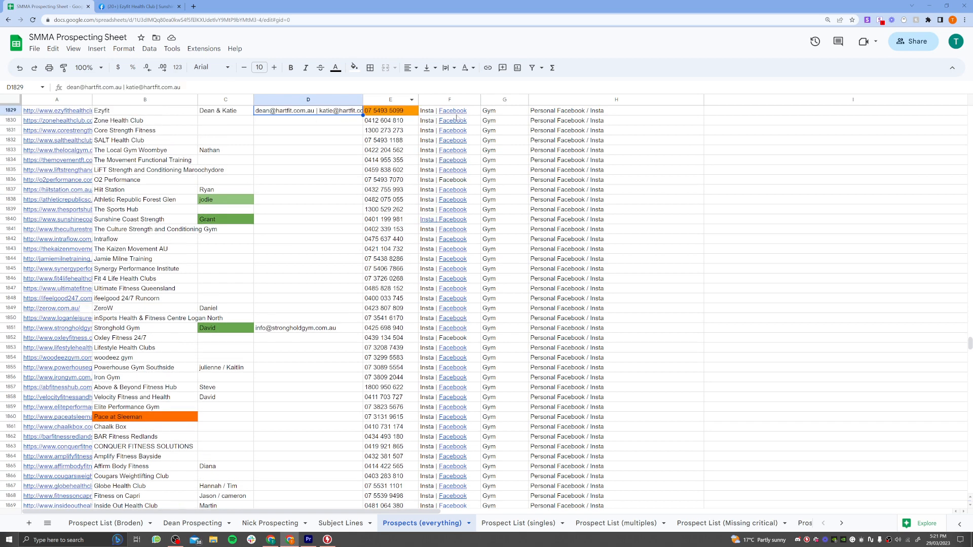
key("alt+Tab")
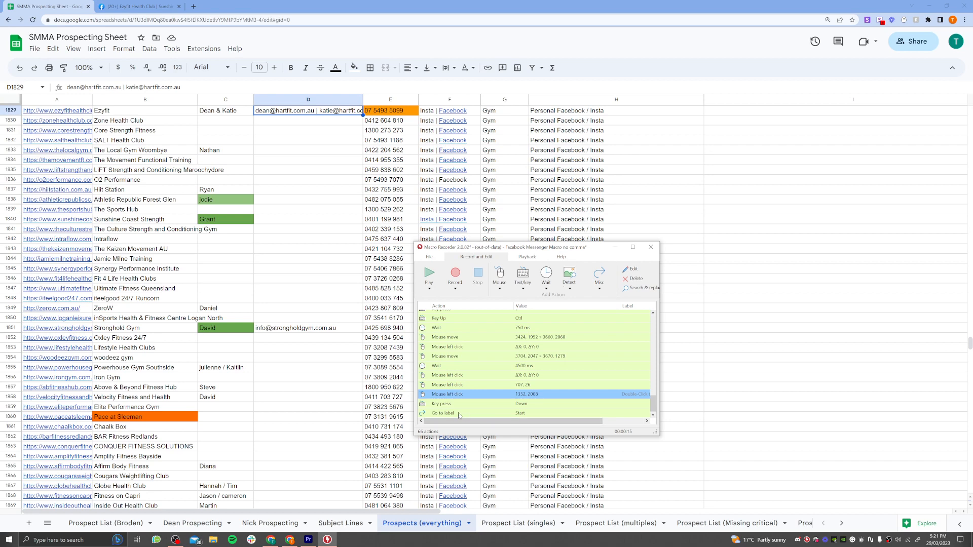
scroll(510, 413, "up", 10)
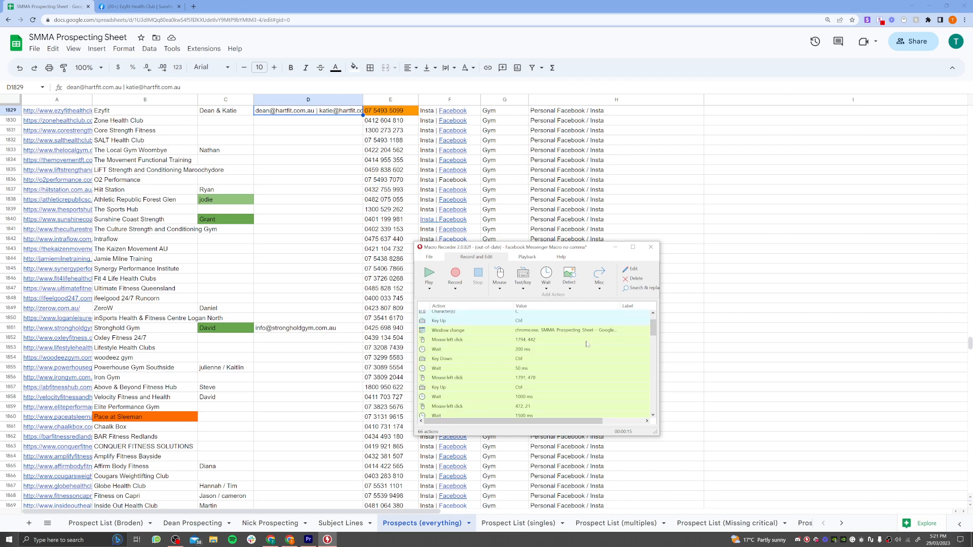
View the account menu on the Ezyfit Health Club Facebook page and close it.
left_click(151, 6)
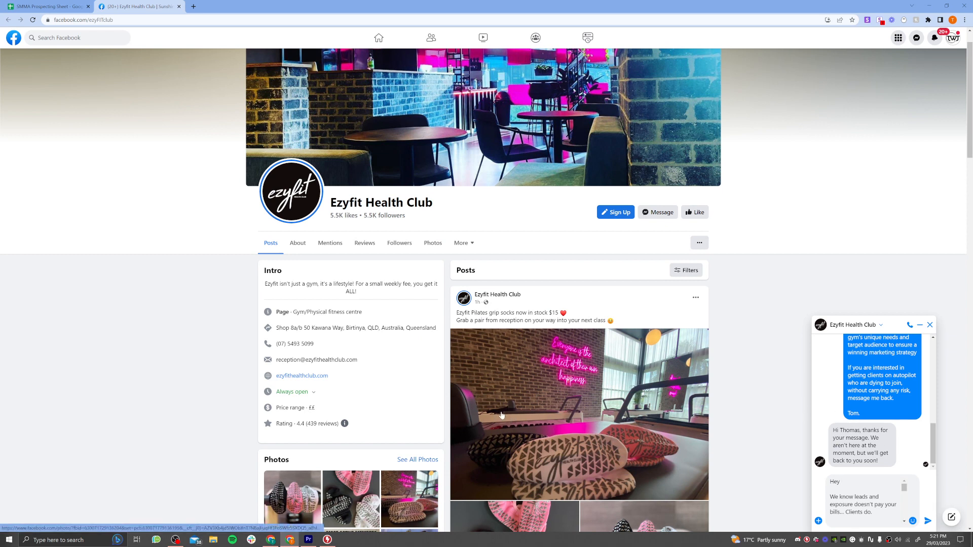
left_click(952, 37)
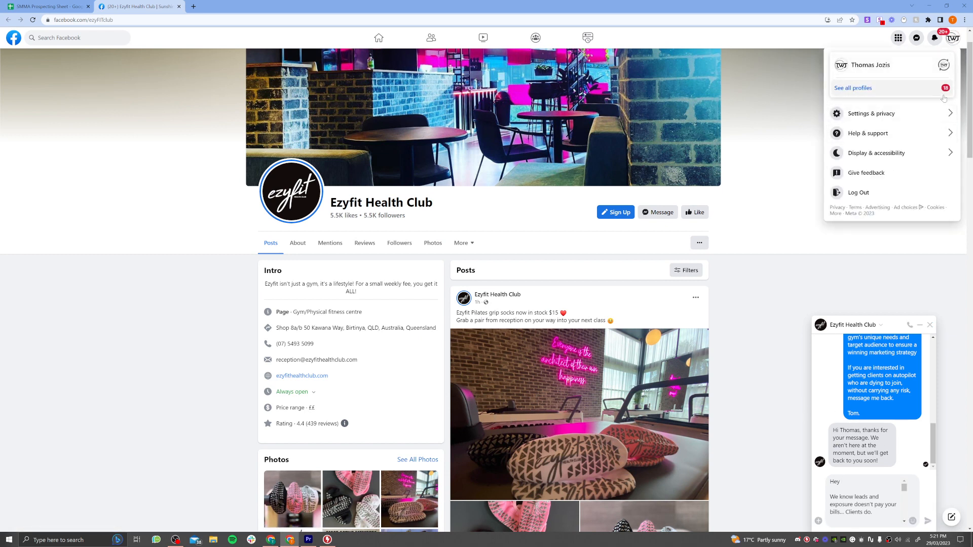
left_click(768, 116)
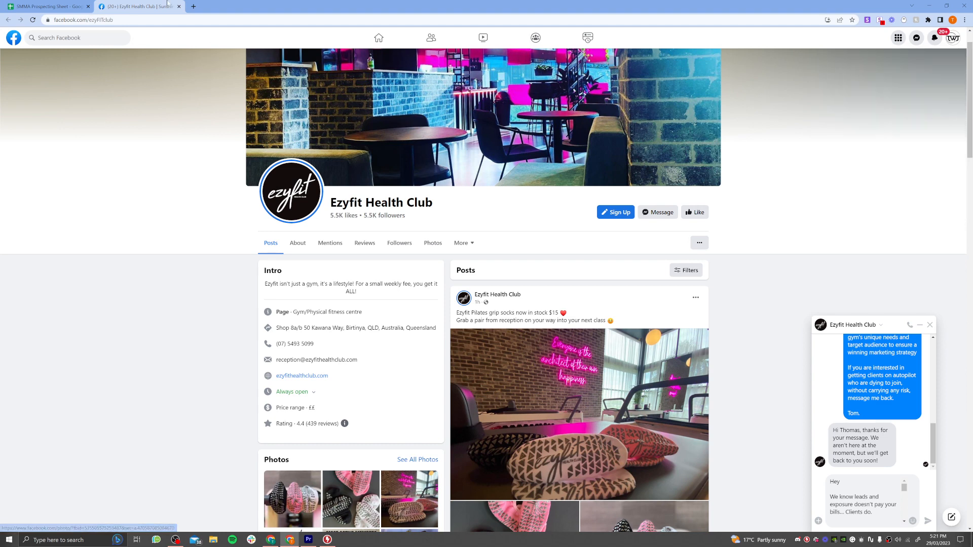
Show the prospecting sheet again and bring Macro Recorder in front of it.
left_click(327, 540)
left_click(36, 8)
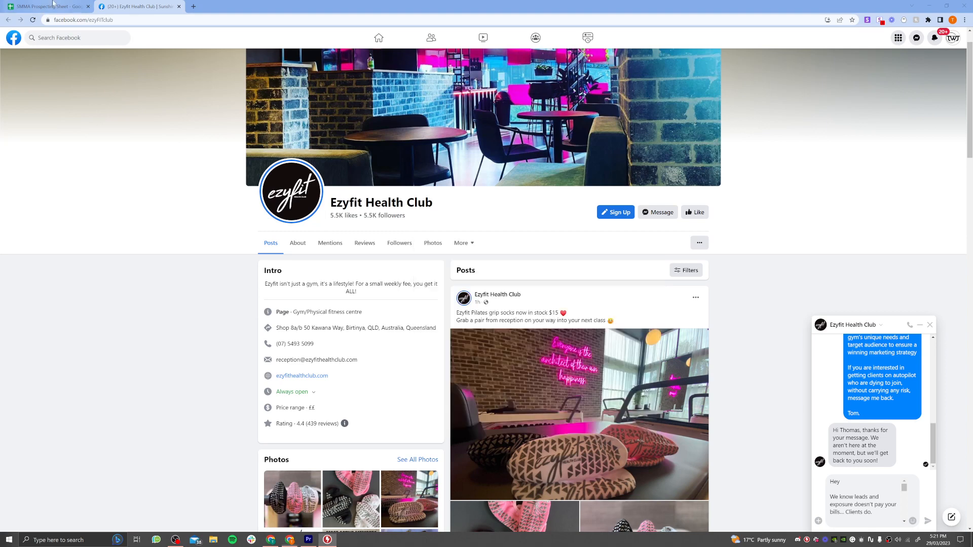
left_click(327, 539)
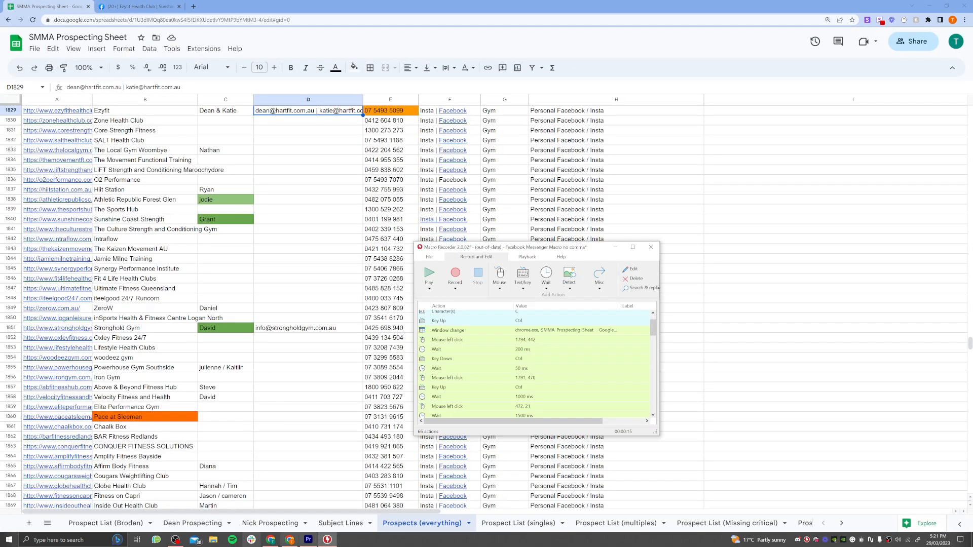